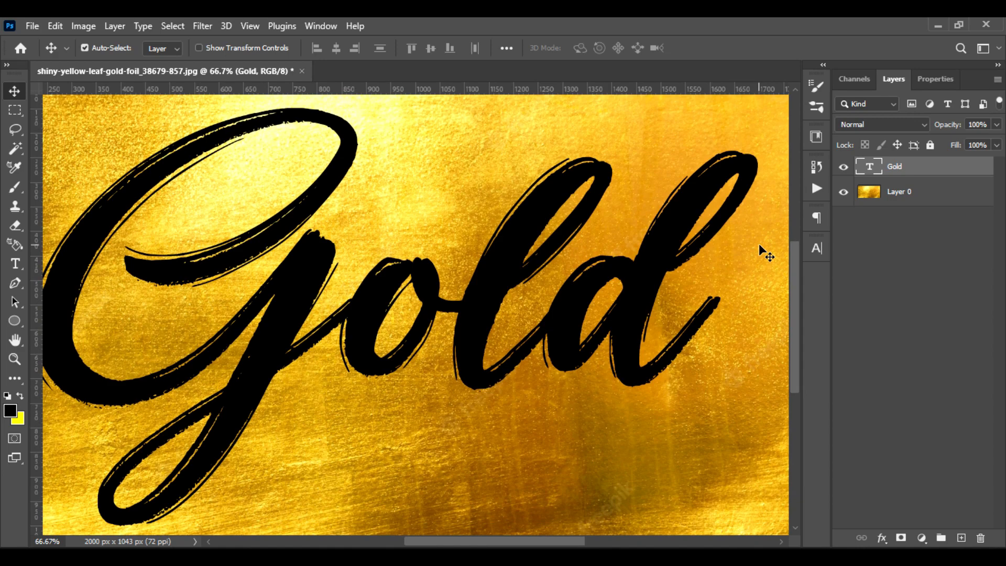
Add a new layer between the Gold text and the gold foil layer and fill it with black using the Paint Bucket
key(ctrl+minus)
ctrl+click(961, 538)
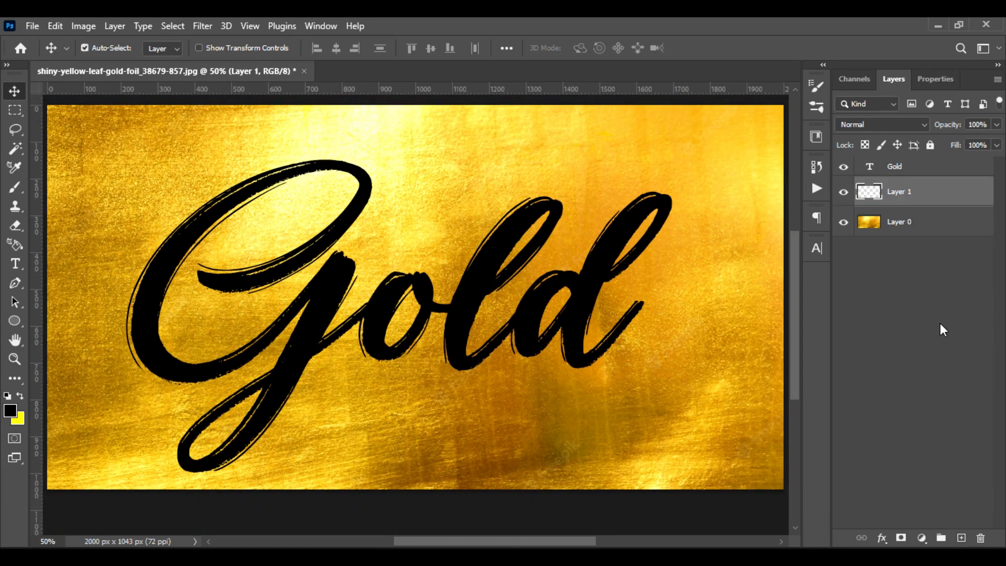
click(17, 384)
click(118, 470)
click(513, 408)
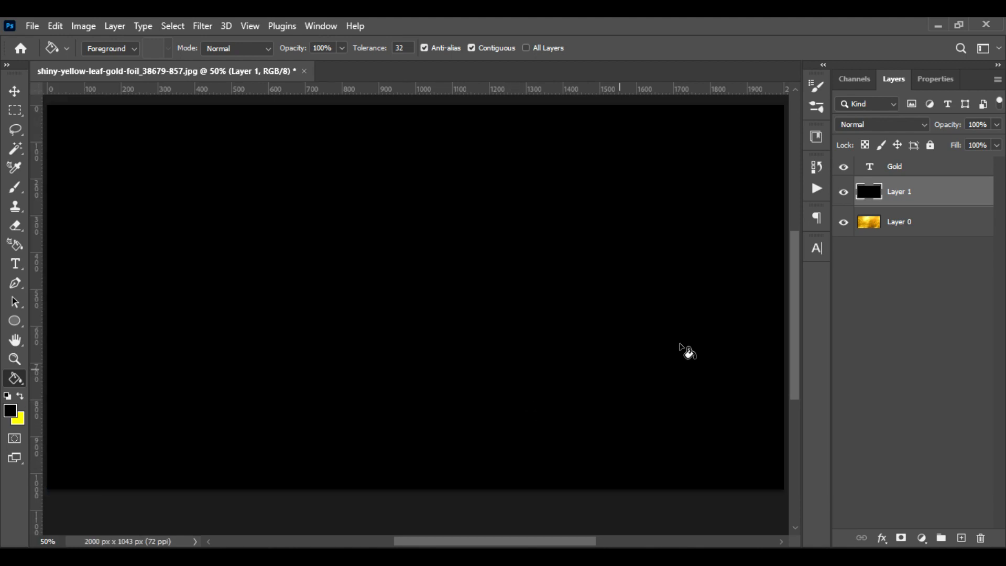
Load the Gold text's outline as a selection, add it as a mask to the black layer, and invert that mask
click(946, 173)
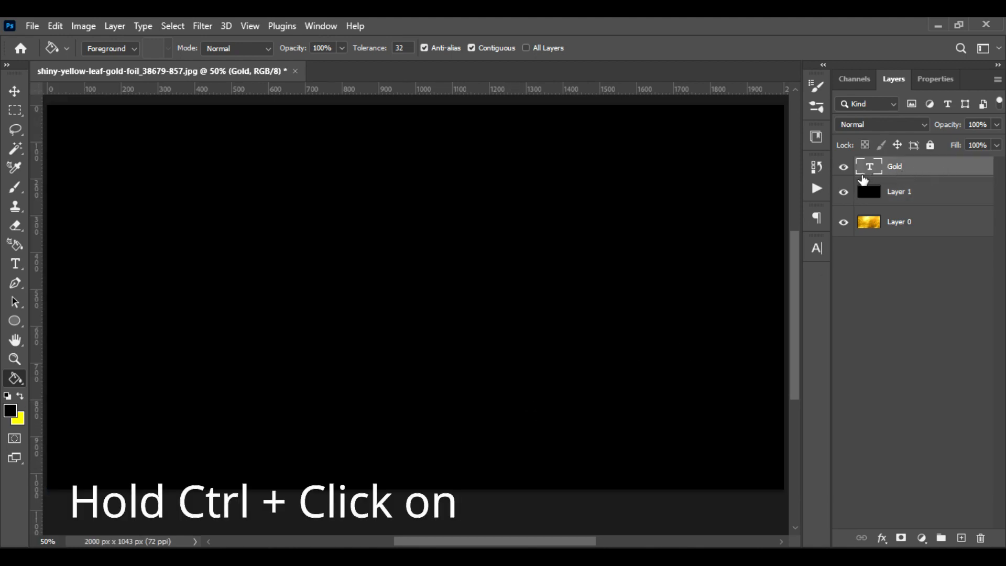
ctrl+click(871, 170)
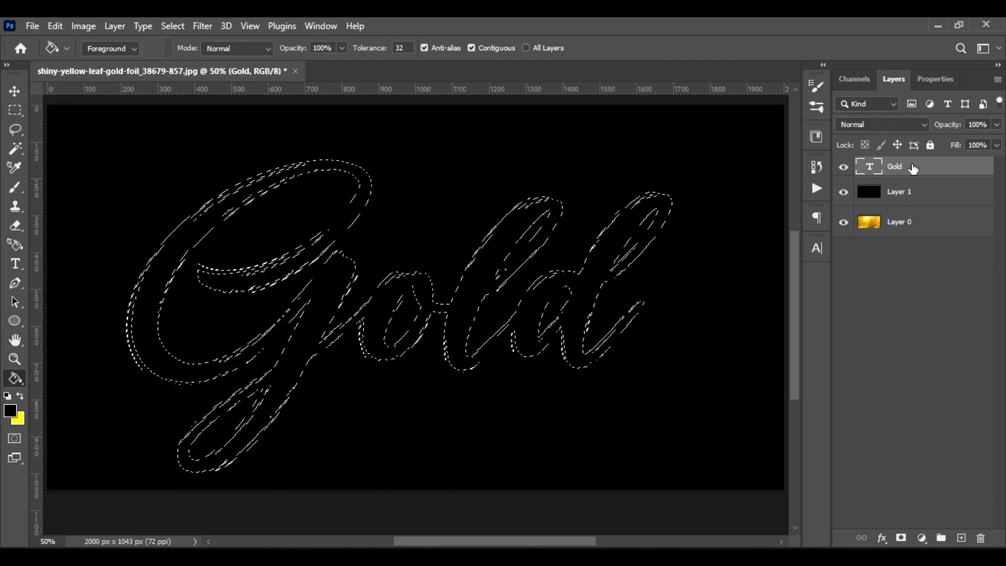
click(936, 198)
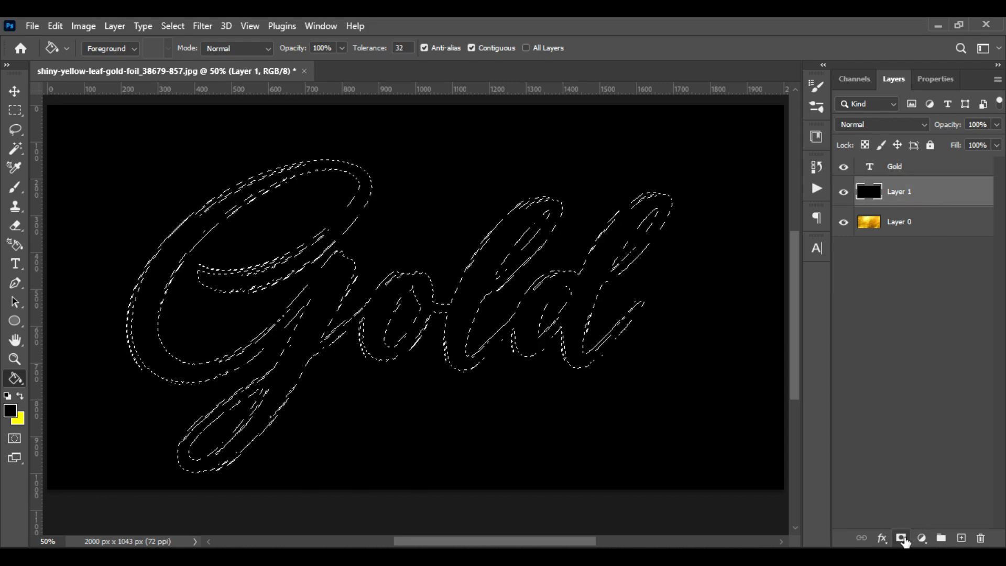
click(901, 538)
key(ctrl+i)
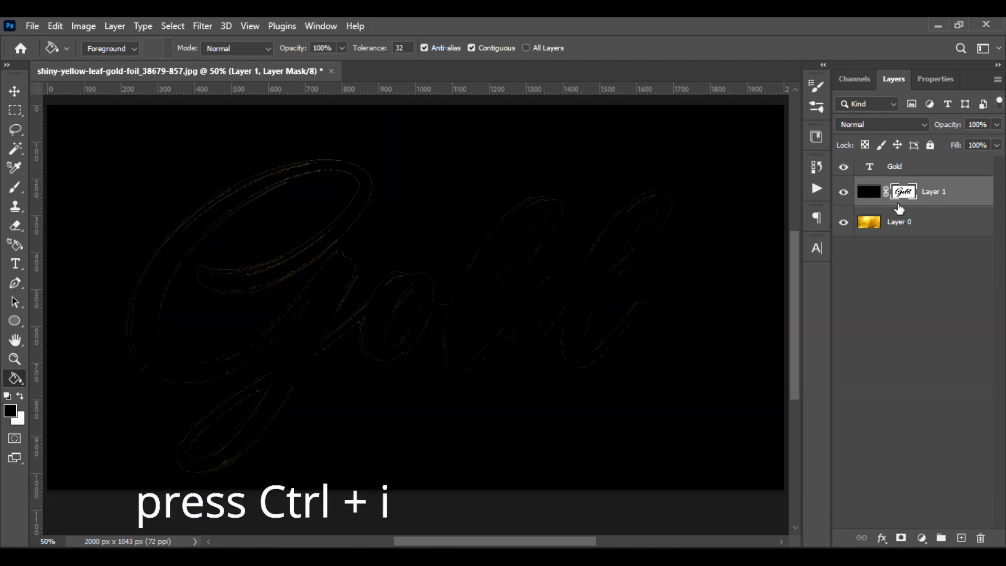
Hide the Gold text layer and delete it
click(843, 167)
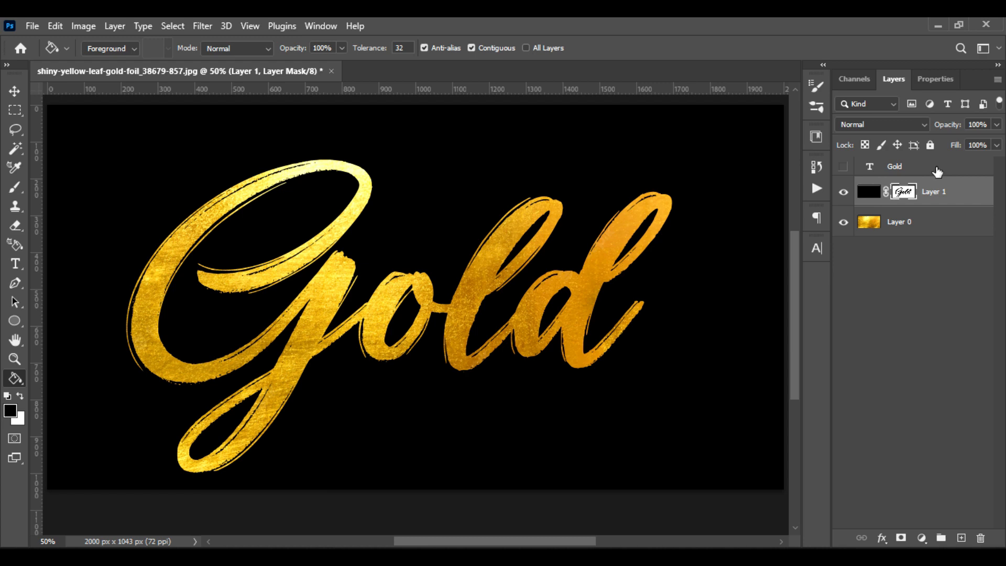
click(938, 171)
key(Delete)
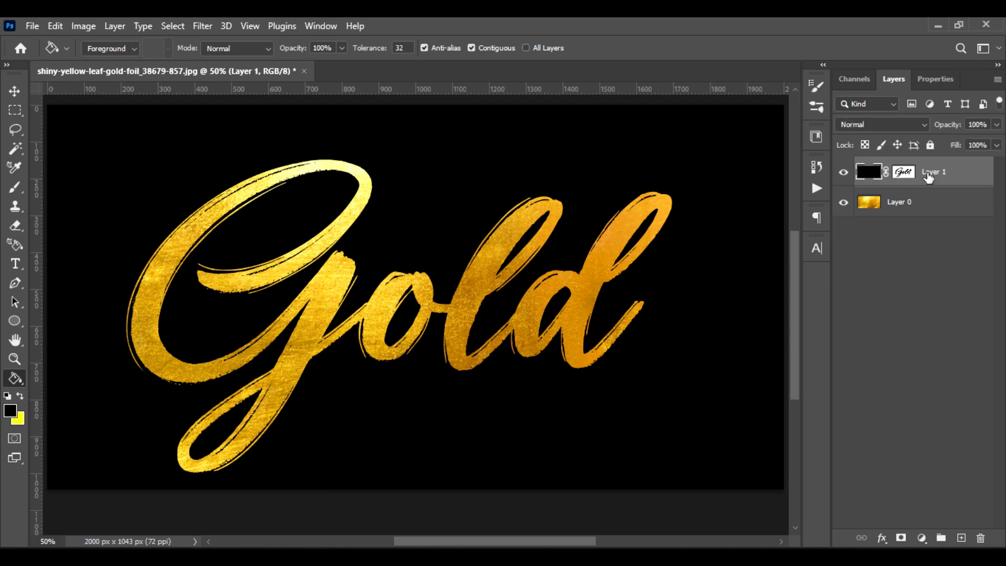
Apply the layer mask on Layer 1 permanently and check the cutout by toggling the layer's visibility
right_click(964, 178)
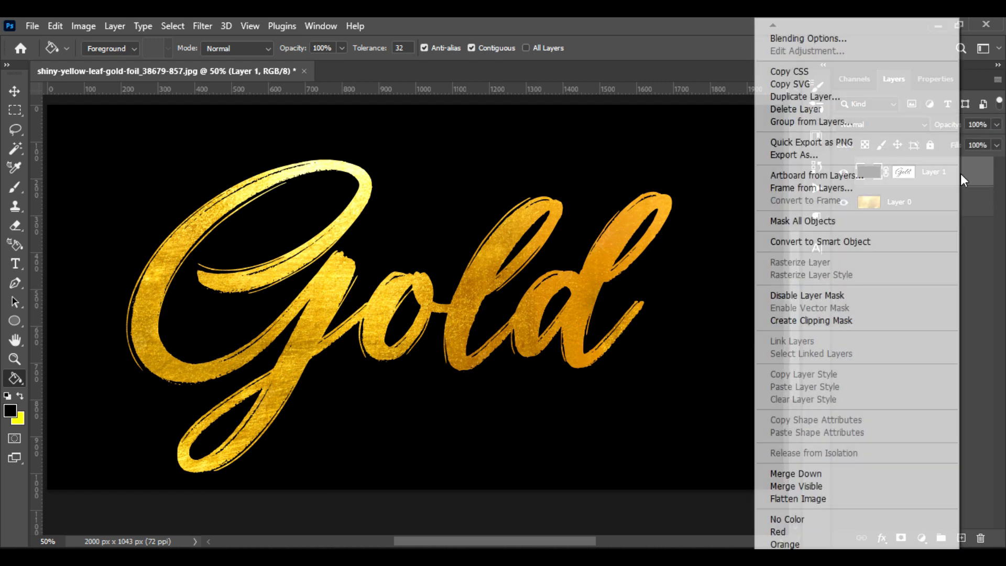
key(Escape)
right_click(912, 170)
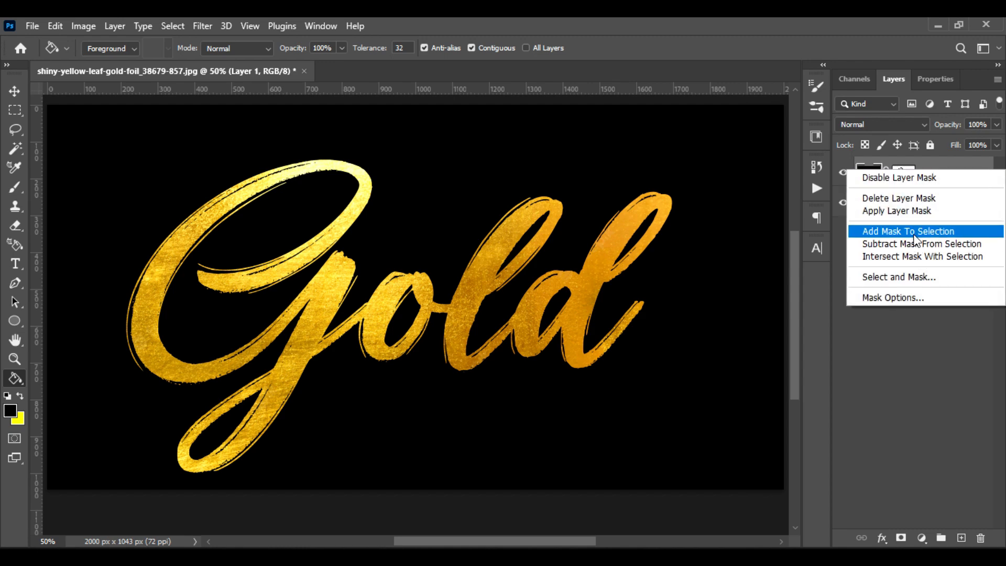
click(911, 211)
click(842, 174)
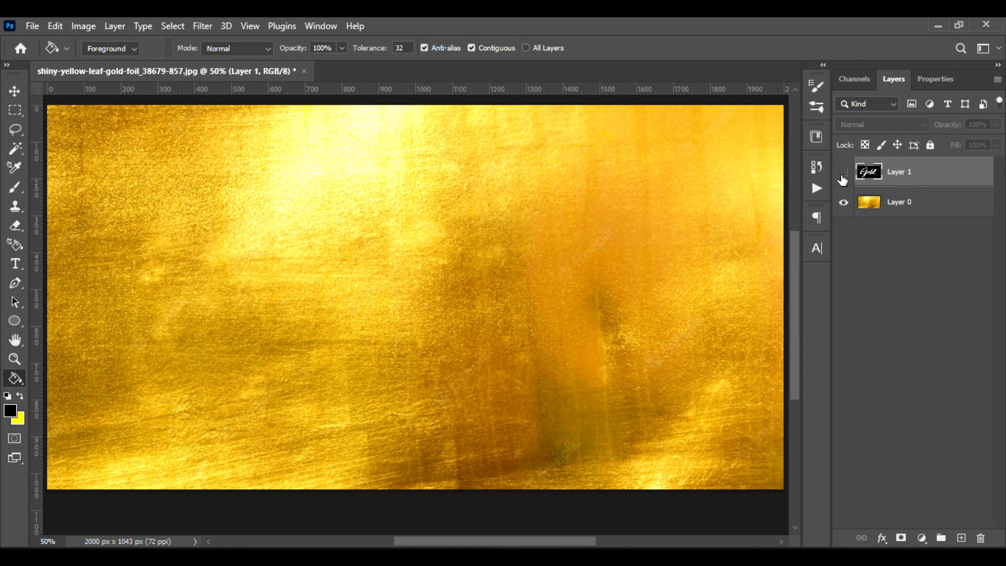
click(843, 174)
Set up the Smudge tool for Layer 0 with a Hard Round brush at reduced hardness and 65% strength
click(896, 206)
key(ctrl+plus)
key(ctrl+plus)
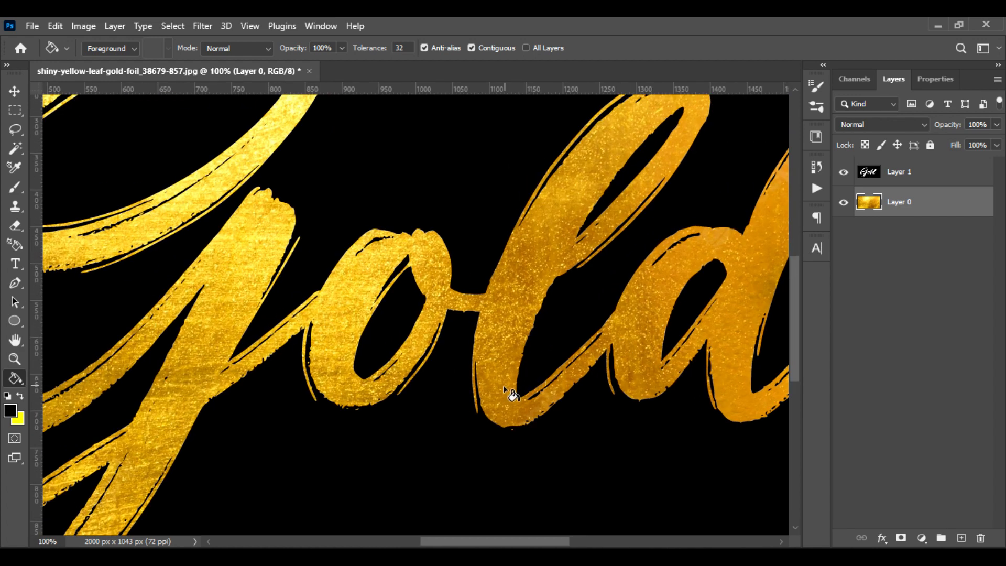
drag(259, 439, 485, 416)
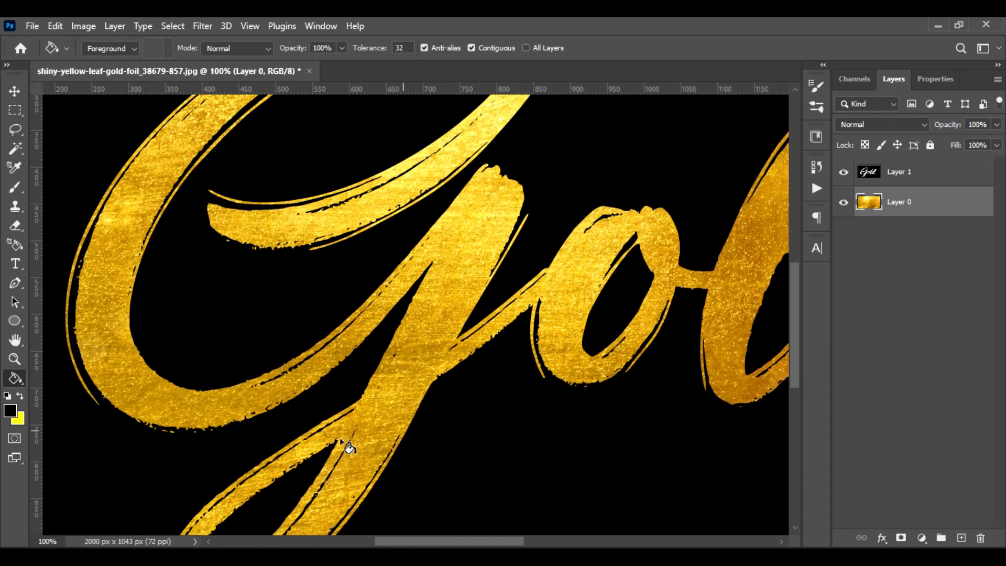
right_click(15, 378)
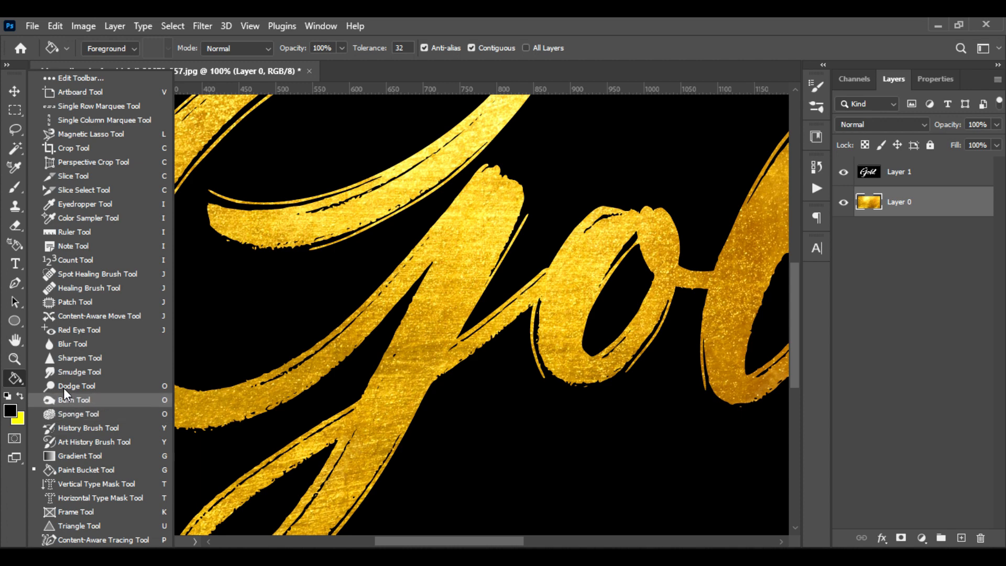
click(106, 373)
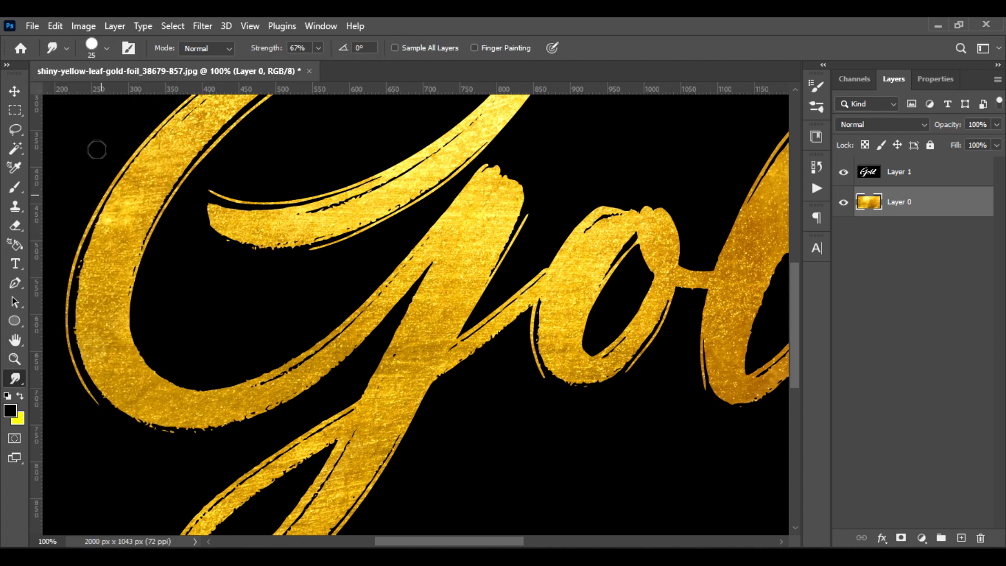
click(107, 49)
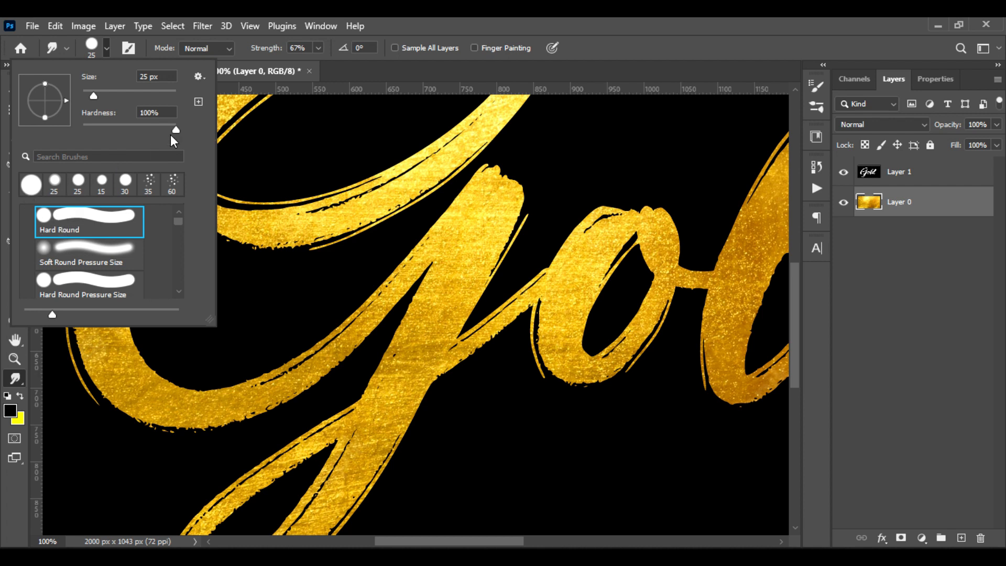
drag(176, 130, 149, 131)
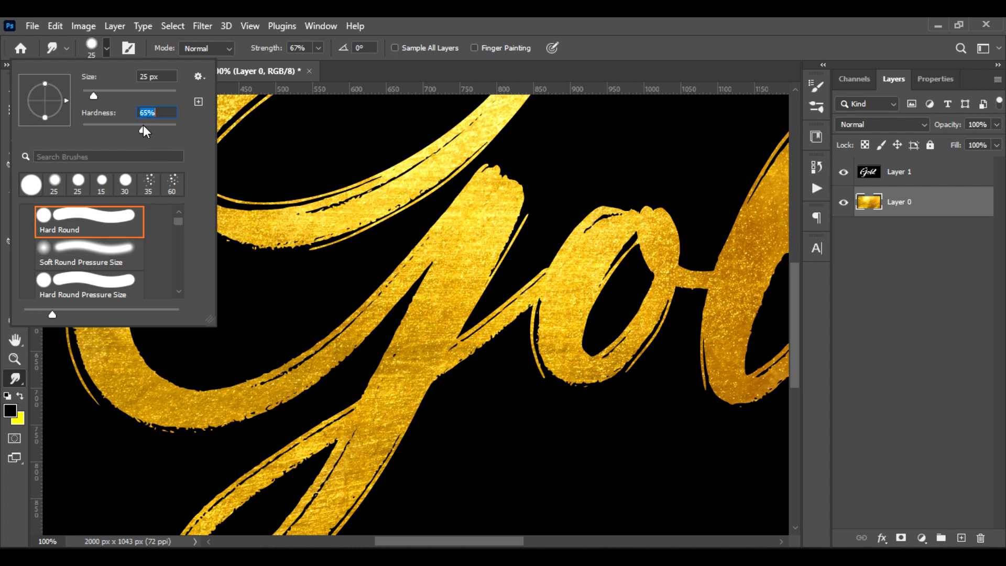
click(347, 62)
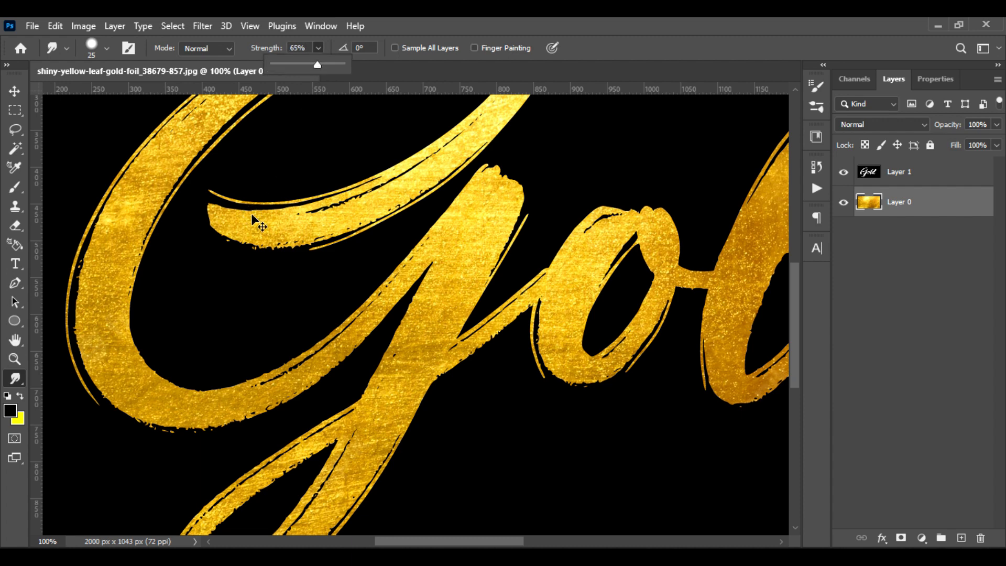
Enlarge the Smudge brush to 60 px and smooth out the gold foil texture along the strokes of all the letters
key(ctrl+minus)
key(bracketright)
key(bracketright)
key(bracketright)
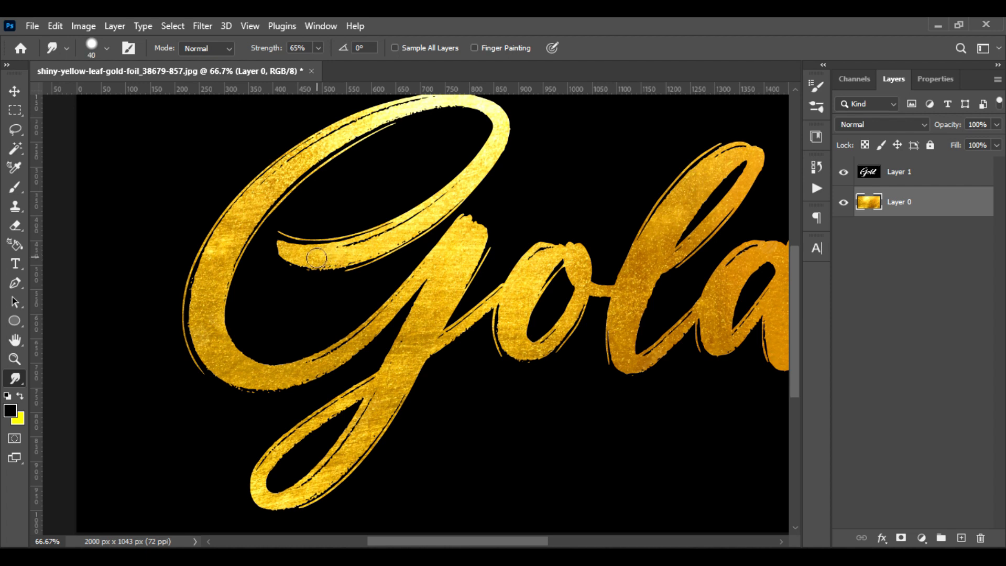
key(bracketright)
key(bracketright)
mouse_move(426, 213)
mouse_down()
mouse_move(351, 256)
mouse_move(435, 210)
mouse_move(496, 128)
mouse_move(489, 152)
mouse_move(485, 115)
mouse_move(491, 143)
mouse_move(438, 138)
mouse_move(360, 168)
mouse_move(265, 233)
mouse_move(220, 278)
mouse_move(245, 231)
mouse_move(237, 275)
mouse_move(275, 209)
mouse_move(321, 172)
mouse_move(397, 139)
mouse_move(306, 177)
mouse_move(361, 148)
mouse_move(481, 129)
mouse_move(504, 170)
mouse_move(487, 214)
mouse_move(364, 290)
mouse_move(293, 291)
mouse_move(308, 295)
mouse_move(305, 316)
mouse_move(362, 290)
mouse_move(392, 294)
mouse_move(405, 275)
mouse_move(236, 284)
mouse_move(205, 322)
mouse_move(231, 299)
mouse_move(217, 387)
mouse_move(197, 356)
mouse_move(208, 295)
mouse_move(191, 359)
mouse_move(244, 301)
mouse_move(238, 406)
mouse_move(264, 416)
mouse_move(229, 384)
mouse_move(201, 407)
mouse_move(314, 402)
mouse_move(382, 355)
mouse_move(315, 397)
mouse_move(342, 388)
mouse_move(448, 293)
mouse_move(459, 269)
mouse_move(397, 340)
mouse_move(475, 271)
mouse_move(463, 323)
mouse_move(491, 292)
mouse_move(466, 327)
mouse_move(440, 288)
mouse_move(414, 284)
mouse_move(373, 397)
mouse_move(334, 445)
mouse_move(379, 394)
mouse_move(338, 446)
mouse_move(283, 474)
mouse_move(262, 457)
mouse_move(346, 382)
mouse_move(293, 417)
mouse_move(526, 265)
mouse_move(435, 269)
mouse_move(482, 278)
mouse_move(547, 225)
mouse_move(526, 335)
mouse_move(577, 225)
mouse_move(529, 293)
mouse_move(541, 249)
mouse_move(637, 262)
mouse_move(650, 220)
mouse_move(687, 200)
mouse_move(623, 346)
mouse_move(692, 274)
mouse_move(595, 387)
mouse_up()
scroll(482, 114, up, 2)
scroll(450, 347, down, 2)
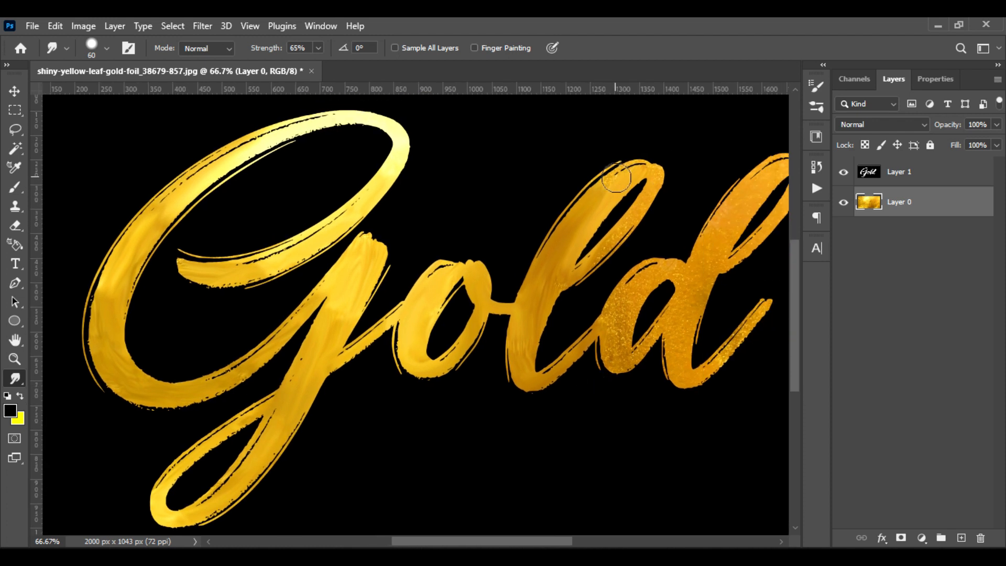
mouse_move(616, 178)
mouse_down()
mouse_move(616, 234)
mouse_move(570, 268)
mouse_move(617, 174)
mouse_move(639, 166)
mouse_move(620, 305)
mouse_move(631, 353)
mouse_move(667, 318)
mouse_move(600, 342)
mouse_move(624, 369)
mouse_move(648, 272)
mouse_move(677, 271)
mouse_move(670, 334)
mouse_move(704, 334)
mouse_move(625, 334)
mouse_move(616, 304)
mouse_move(591, 316)
mouse_move(603, 384)
mouse_move(680, 309)
mouse_move(610, 371)
mouse_move(624, 232)
mouse_move(662, 190)
mouse_move(709, 193)
mouse_move(629, 274)
mouse_move(624, 247)
mouse_move(600, 284)
mouse_move(630, 260)
mouse_move(605, 240)
mouse_move(661, 173)
mouse_move(679, 207)
mouse_move(647, 258)
mouse_move(561, 308)
mouse_up()
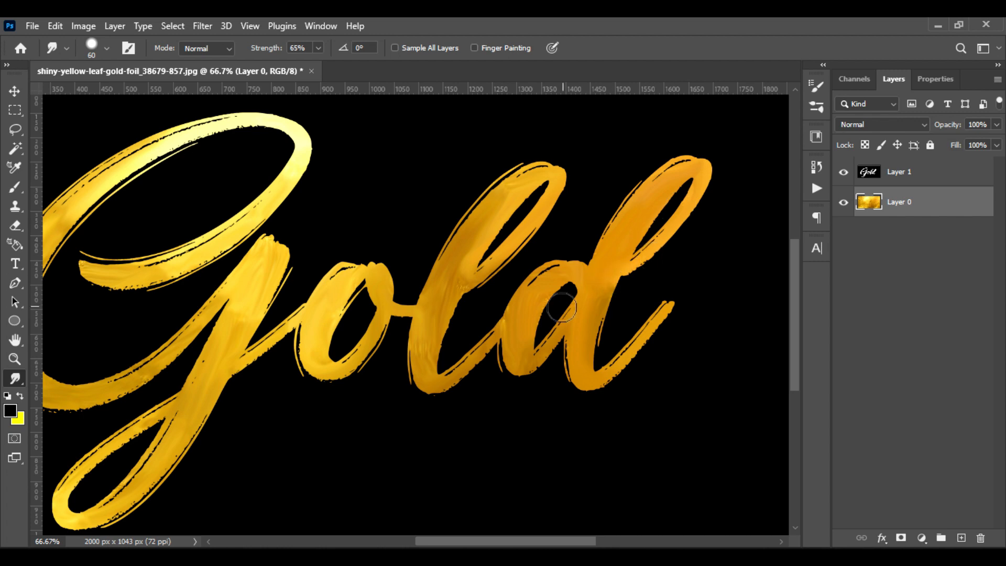
Apply a Levels adjustment to Layer 0 with the black input level at 37 and a lowered white input level
click(84, 26)
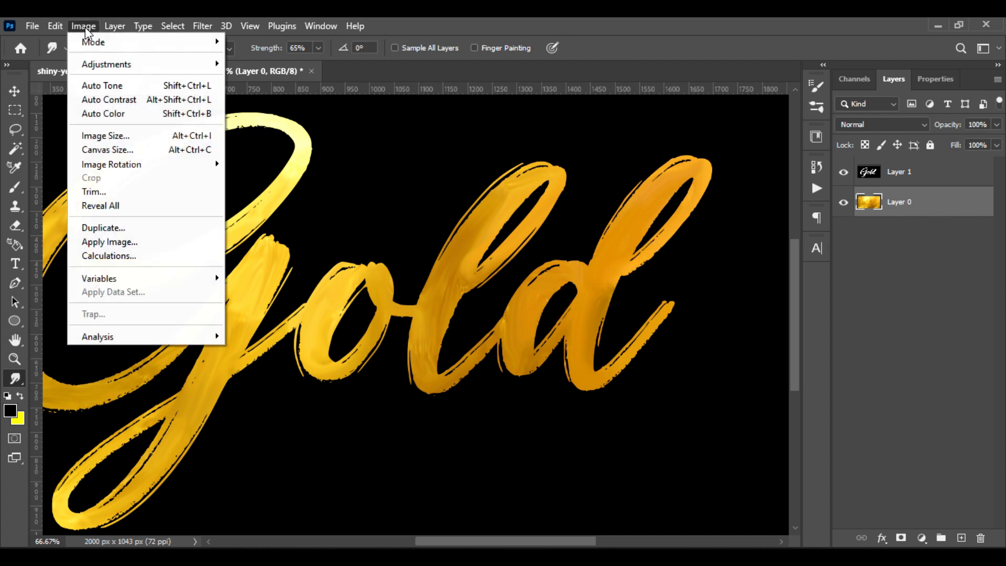
mouse_move(100, 64)
click(275, 77)
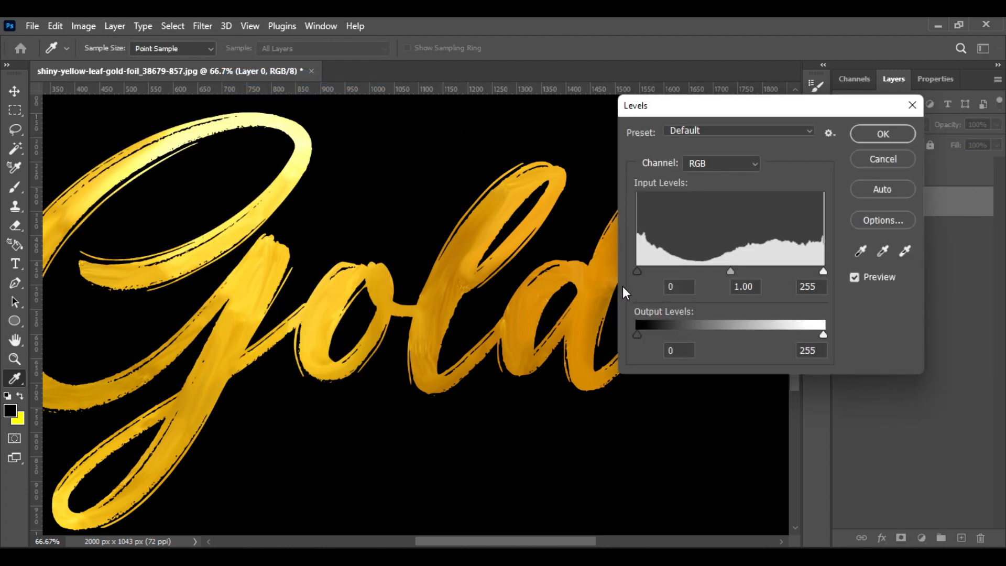
drag(655, 271, 665, 271)
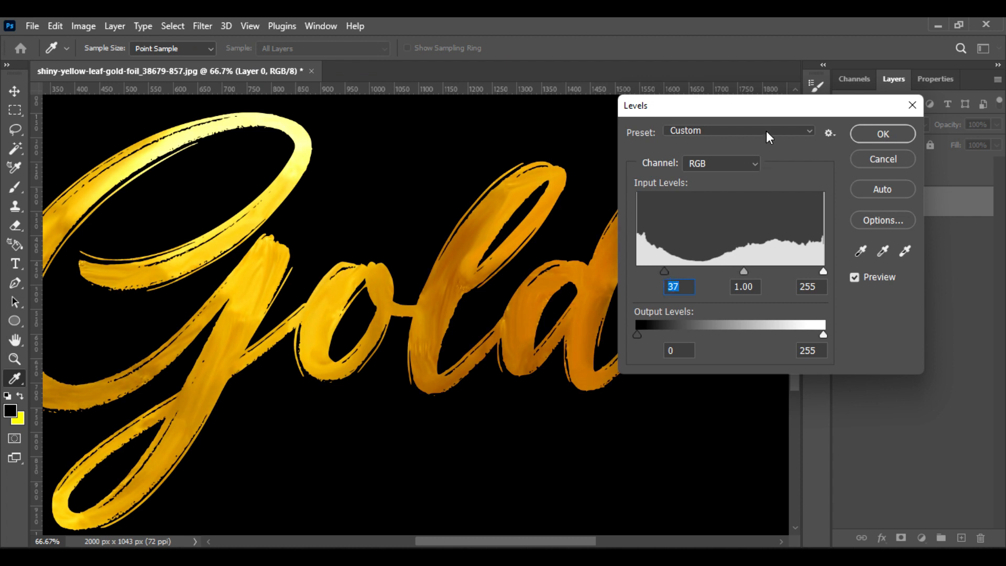
drag(838, 107, 922, 179)
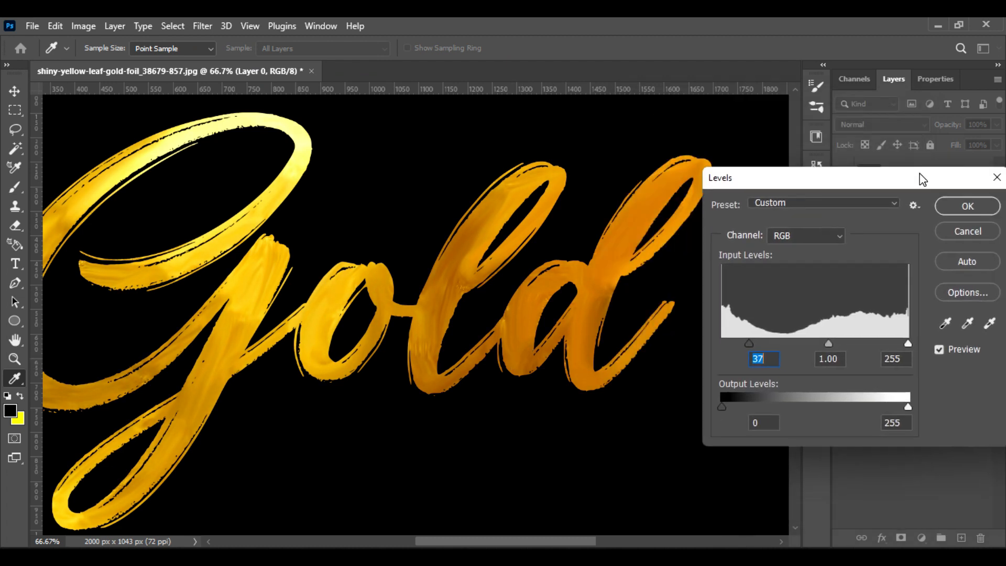
drag(908, 344, 885, 342)
click(969, 206)
Reduce the Smudge brush to 35 px and blend the gold tones along the strokes of the letters d and l
mouse_move(351, 380)
mouse_down()
mouse_move(462, 367)
mouse_move(449, 361)
mouse_up()
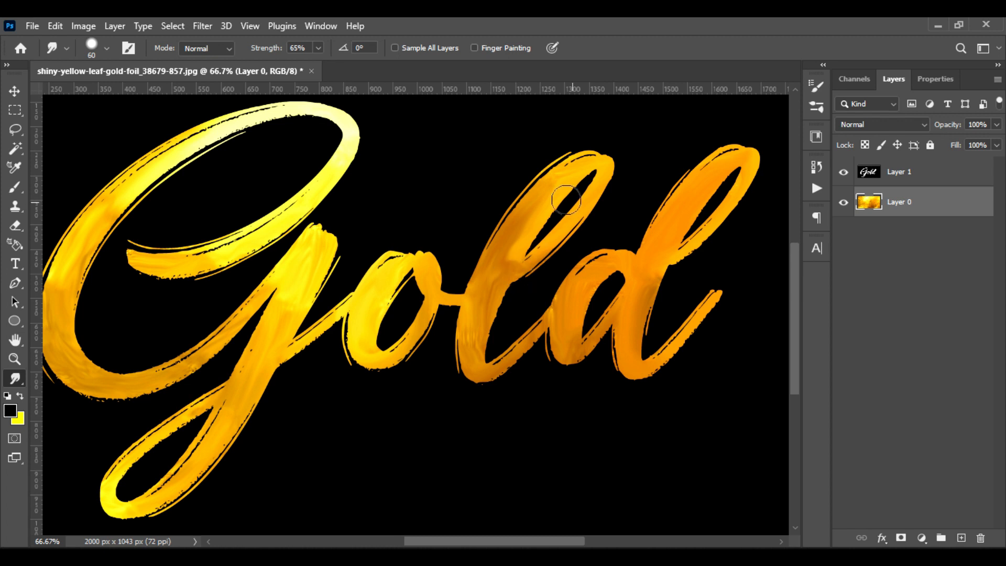
key(bracketleft)
key(bracketleft)
key(bracketleft)
key(bracketleft)
key(bracketleft)
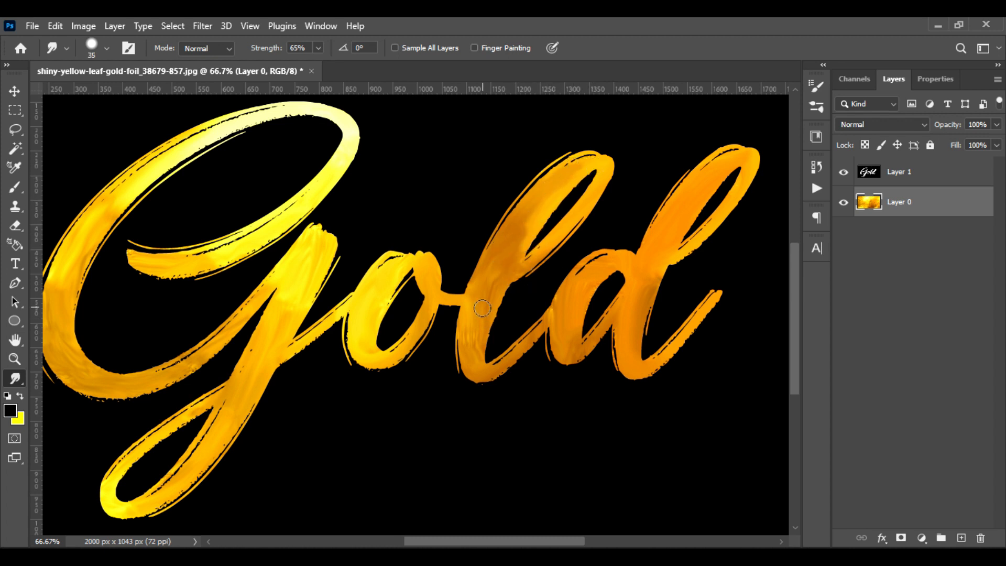
mouse_move(646, 304)
mouse_down()
mouse_move(652, 234)
mouse_move(671, 242)
mouse_up()
mouse_move(657, 275)
mouse_down()
mouse_move(709, 169)
mouse_move(751, 167)
mouse_up()
mouse_move(697, 244)
mouse_down()
mouse_move(749, 159)
mouse_move(713, 167)
mouse_move(736, 159)
mouse_move(688, 189)
mouse_move(712, 183)
mouse_move(727, 164)
mouse_move(670, 211)
mouse_move(646, 247)
mouse_up()
mouse_move(627, 370)
mouse_down()
mouse_move(649, 379)
mouse_move(626, 364)
mouse_move(633, 298)
mouse_move(642, 327)
mouse_move(705, 314)
mouse_move(658, 353)
mouse_move(625, 357)
mouse_move(643, 348)
mouse_move(636, 365)
mouse_move(582, 335)
mouse_move(562, 301)
mouse_move(551, 308)
mouse_move(583, 342)
mouse_move(560, 293)
mouse_up()
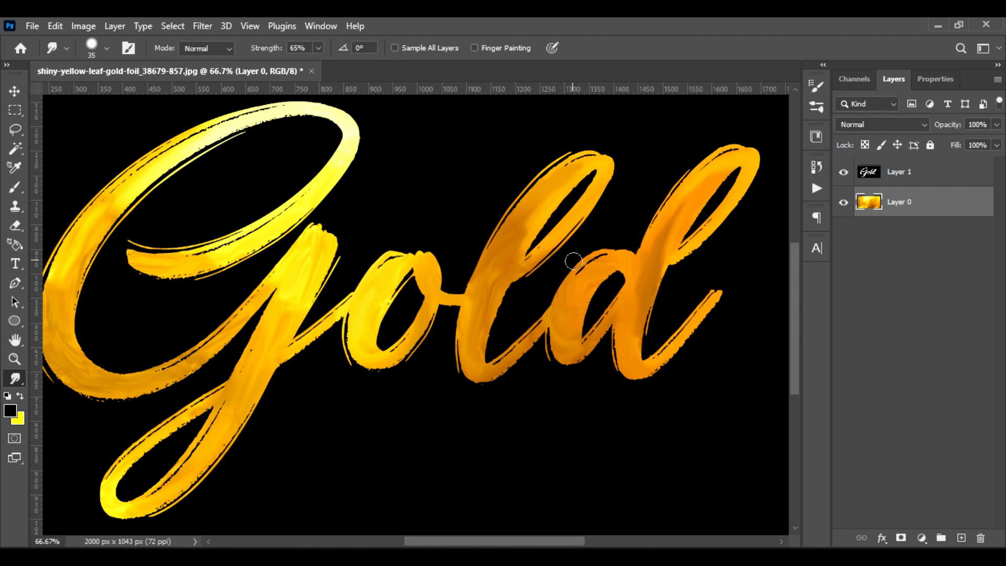
drag(625, 285, 570, 348)
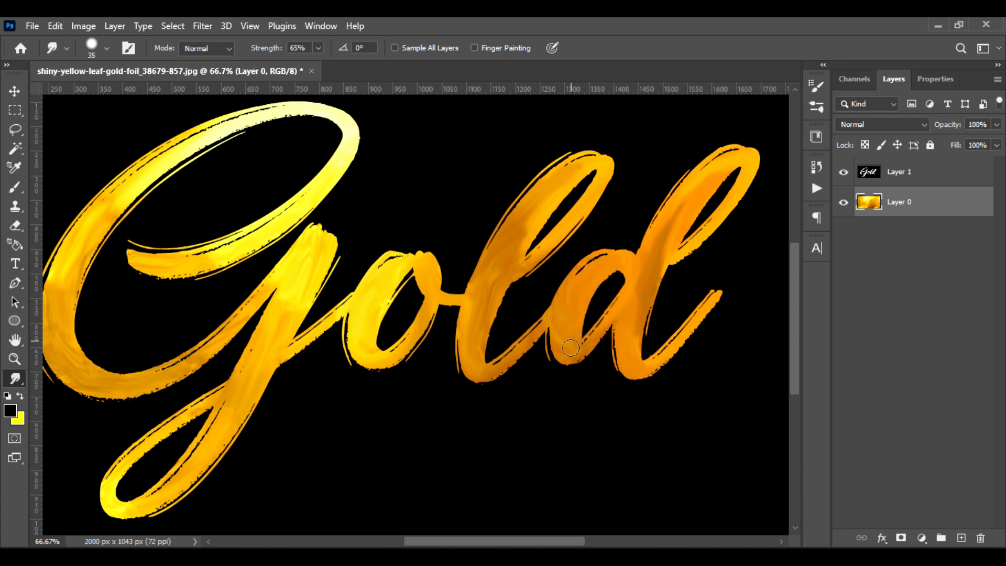
mouse_move(463, 350)
mouse_down()
mouse_move(485, 305)
mouse_move(492, 257)
mouse_move(479, 296)
mouse_move(536, 212)
mouse_move(500, 260)
mouse_move(474, 352)
mouse_up()
mouse_move(555, 185)
mouse_down()
mouse_move(607, 167)
mouse_move(585, 220)
mouse_move(498, 289)
mouse_move(532, 256)
mouse_move(489, 260)
mouse_up()
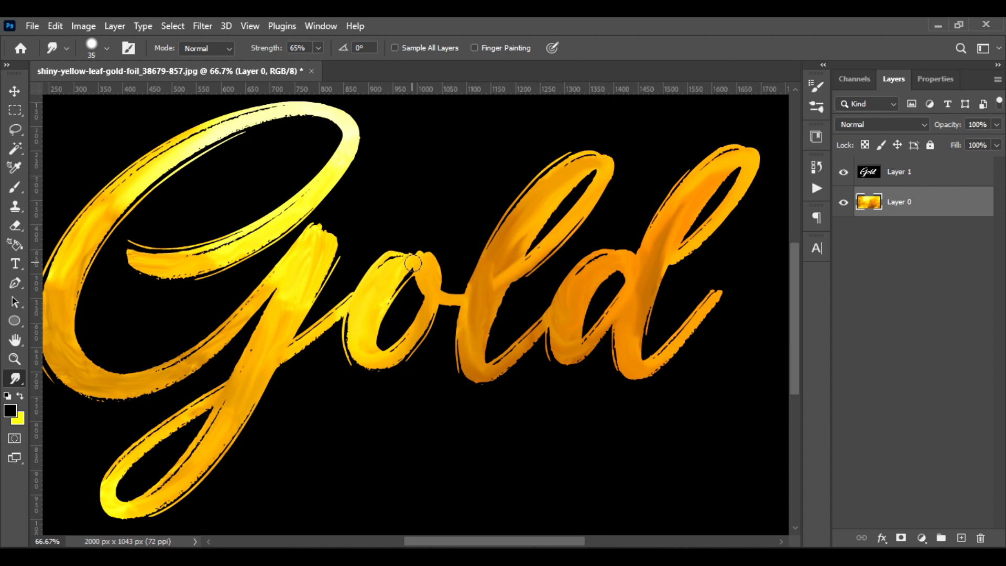
Smudge the gold tones along the strokes of the letters o and G, including the G's bowl, tail and upper loop
mouse_move(413, 263)
mouse_down()
mouse_move(394, 272)
mouse_move(364, 319)
mouse_move(387, 363)
mouse_move(363, 361)
mouse_move(372, 305)
mouse_move(367, 371)
mouse_move(375, 291)
mouse_move(366, 347)
mouse_move(366, 308)
mouse_move(402, 269)
mouse_move(367, 309)
mouse_move(367, 285)
mouse_move(378, 324)
mouse_move(428, 273)
mouse_move(402, 351)
mouse_move(291, 337)
mouse_up()
mouse_move(321, 245)
mouse_down()
mouse_move(285, 338)
mouse_move(180, 483)
mouse_move(269, 371)
mouse_move(300, 257)
mouse_move(333, 316)
mouse_up()
drag(282, 408, 328, 398)
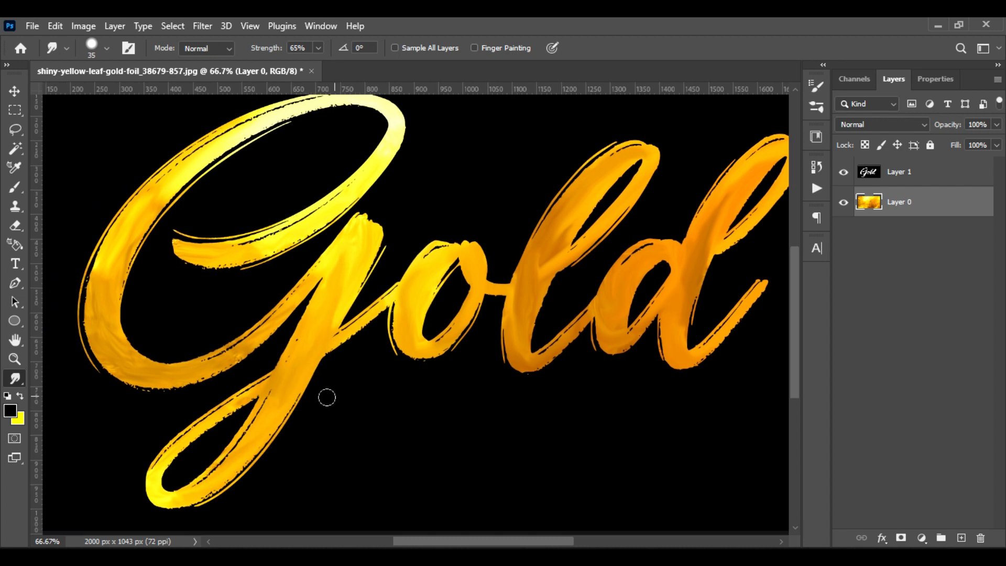
mouse_move(107, 298)
mouse_down()
mouse_move(193, 160)
mouse_move(126, 260)
mouse_move(149, 209)
mouse_move(226, 149)
mouse_move(128, 241)
mouse_move(164, 211)
mouse_move(133, 236)
mouse_move(103, 349)
mouse_move(93, 291)
mouse_move(121, 368)
mouse_move(113, 339)
mouse_move(160, 359)
mouse_move(210, 360)
mouse_move(169, 374)
mouse_move(120, 331)
mouse_move(185, 374)
mouse_up()
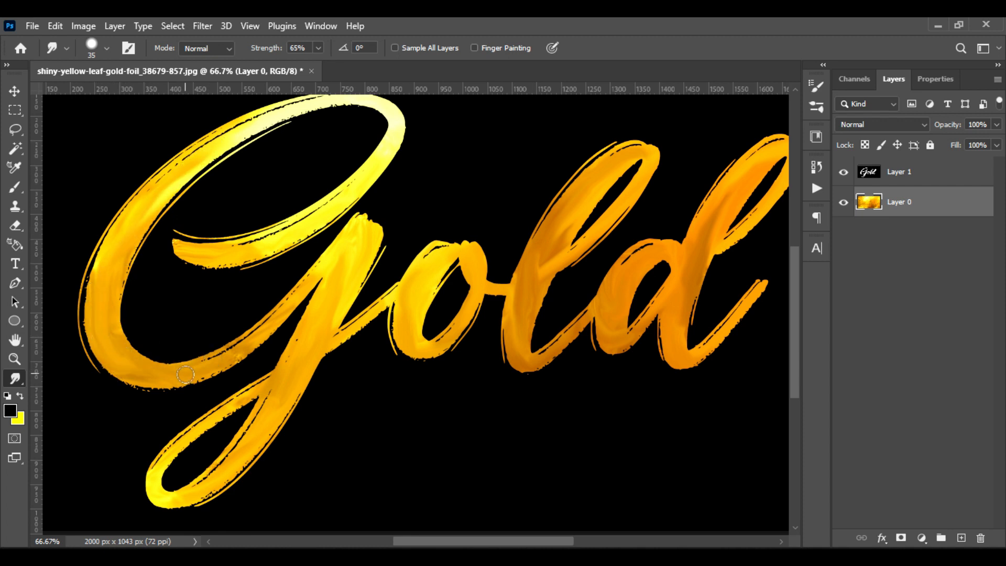
drag(331, 253, 257, 326)
drag(306, 282, 176, 377)
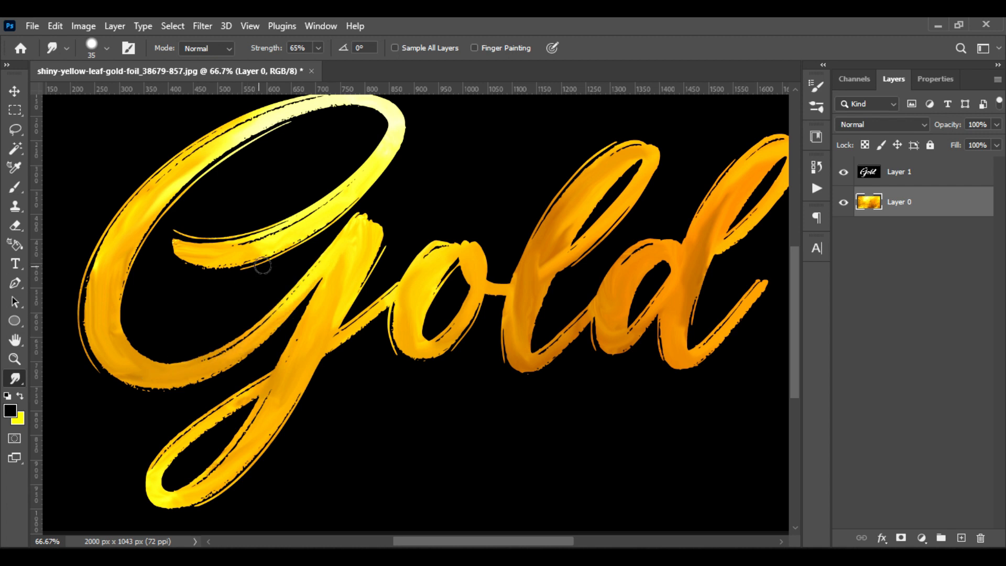
mouse_move(185, 255)
mouse_down()
mouse_move(265, 243)
mouse_move(186, 249)
mouse_move(322, 212)
mouse_move(293, 222)
mouse_move(382, 149)
mouse_up()
scroll(330, 166, up, 2)
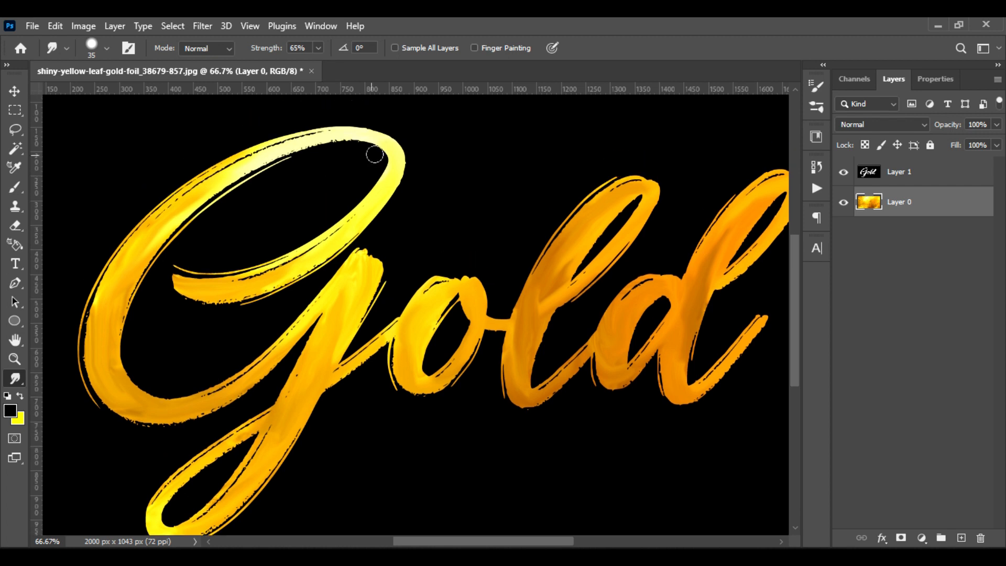
drag(239, 160, 323, 146)
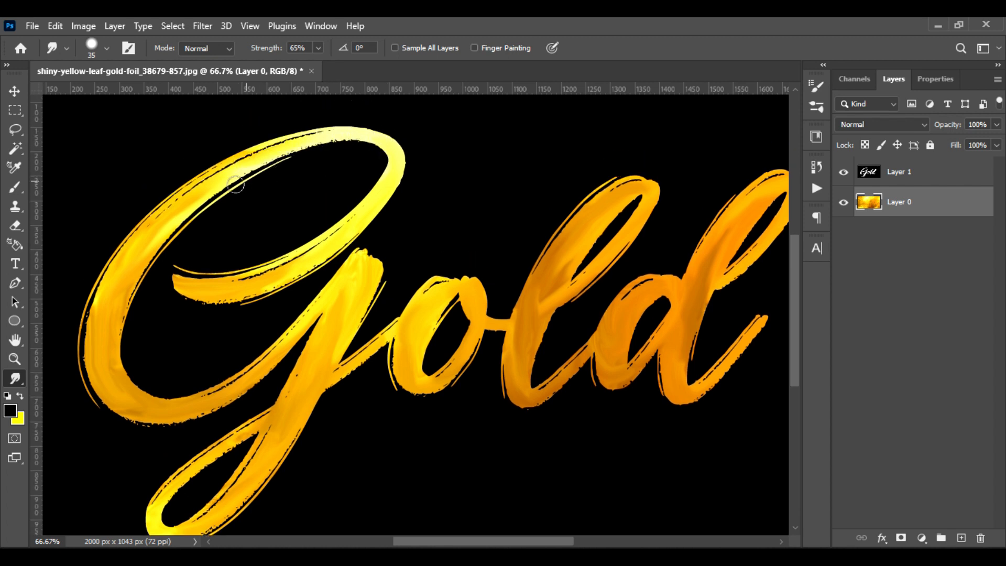
mouse_move(419, 386)
mouse_down()
mouse_move(331, 348)
mouse_move(353, 328)
mouse_up()
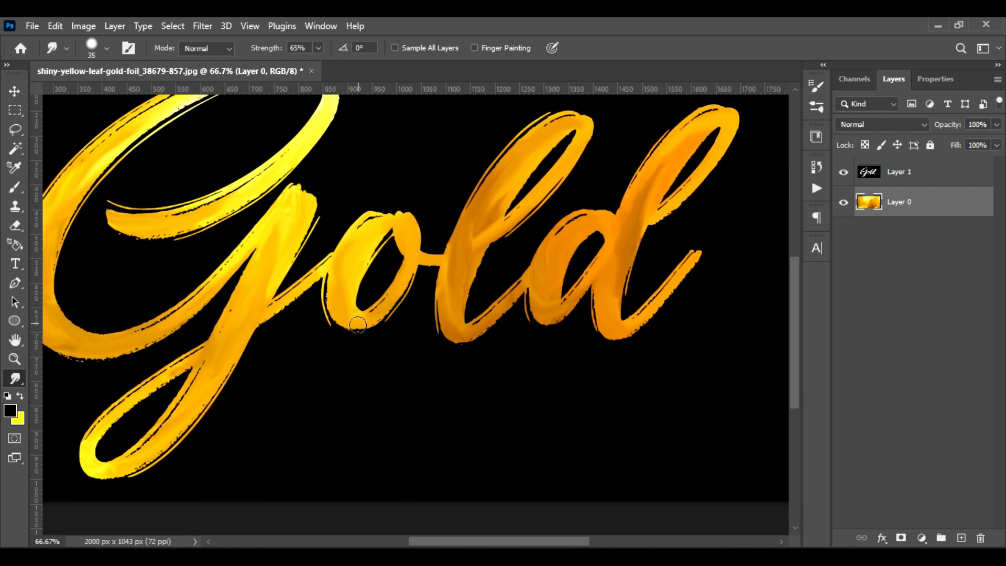
Smudge the gold tones along the strokes of the letters o, l and d, blending the d's stem and loop
mouse_move(351, 248)
mouse_down()
mouse_move(363, 274)
mouse_move(342, 306)
mouse_move(366, 242)
mouse_up()
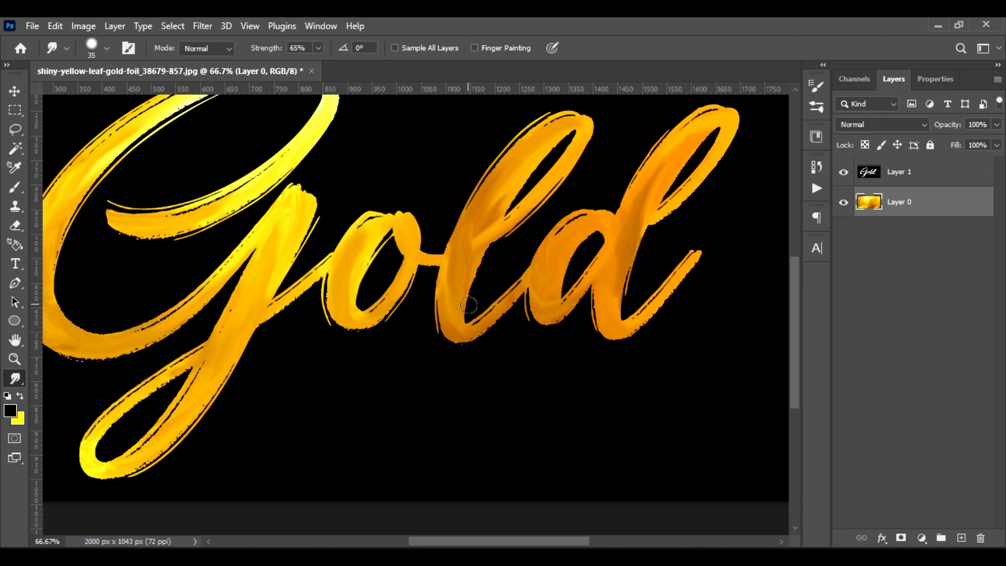
mouse_move(536, 167)
mouse_down()
mouse_move(477, 229)
mouse_move(457, 324)
mouse_move(439, 243)
mouse_move(445, 300)
mouse_move(464, 214)
mouse_move(444, 310)
mouse_up()
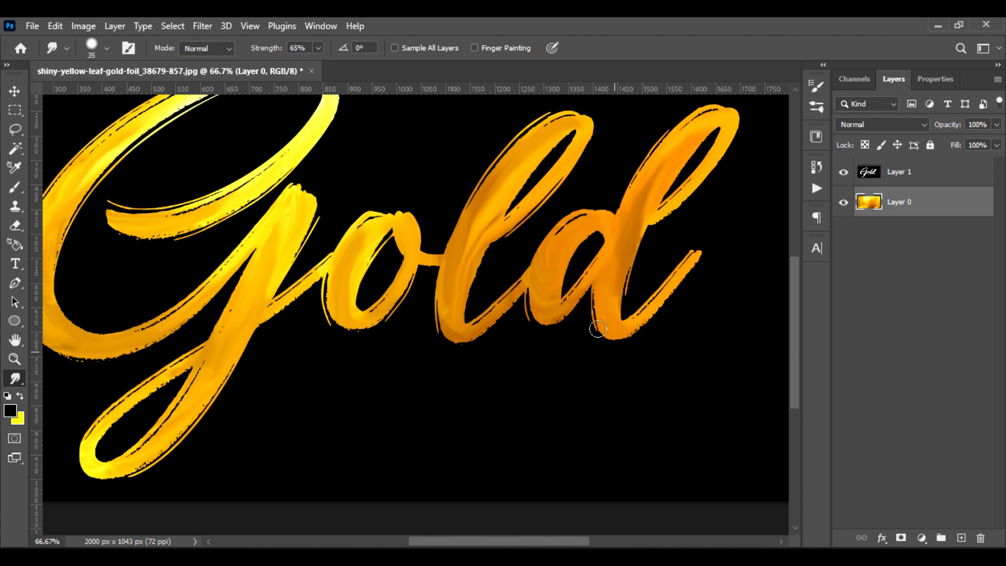
mouse_move(598, 328)
mouse_down()
mouse_move(623, 180)
mouse_move(623, 290)
mouse_up()
mouse_move(636, 224)
mouse_down()
mouse_move(616, 312)
mouse_move(639, 331)
mouse_move(666, 295)
mouse_move(631, 248)
mouse_up()
mouse_move(668, 206)
mouse_down()
mouse_move(626, 225)
mouse_move(652, 220)
mouse_move(616, 250)
mouse_move(656, 171)
mouse_move(644, 225)
mouse_move(652, 163)
mouse_move(650, 179)
mouse_move(662, 164)
mouse_move(607, 321)
mouse_move(624, 341)
mouse_up()
mouse_move(629, 244)
mouse_down()
mouse_move(611, 304)
mouse_move(637, 246)
mouse_move(621, 305)
mouse_move(635, 198)
mouse_move(675, 141)
mouse_move(662, 156)
mouse_move(698, 131)
mouse_up()
drag(632, 308, 622, 277)
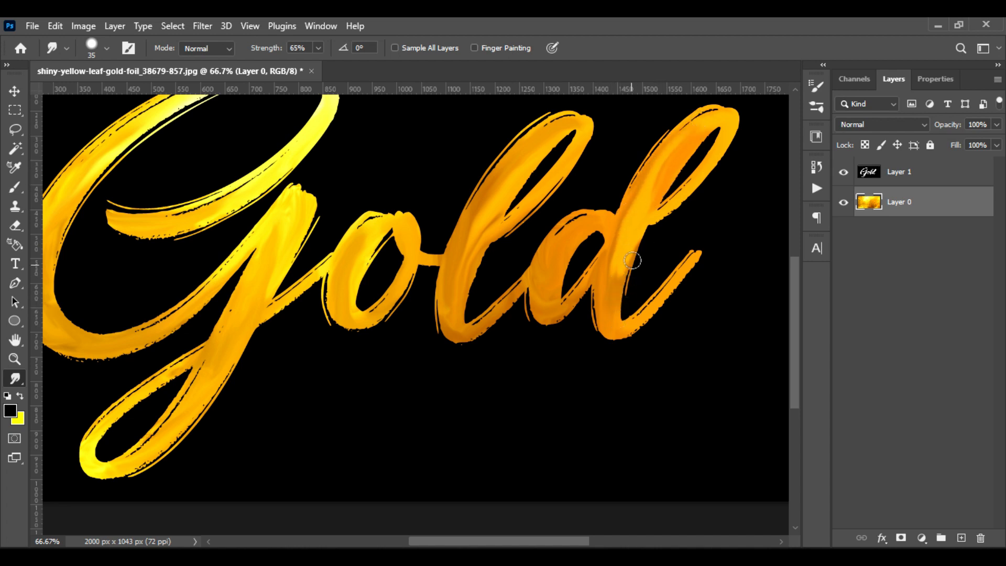
Cut the foil around the lettering out of Layer 0 using Layer 1's outline as selection, and delete Layer 1
drag(447, 383, 486, 430)
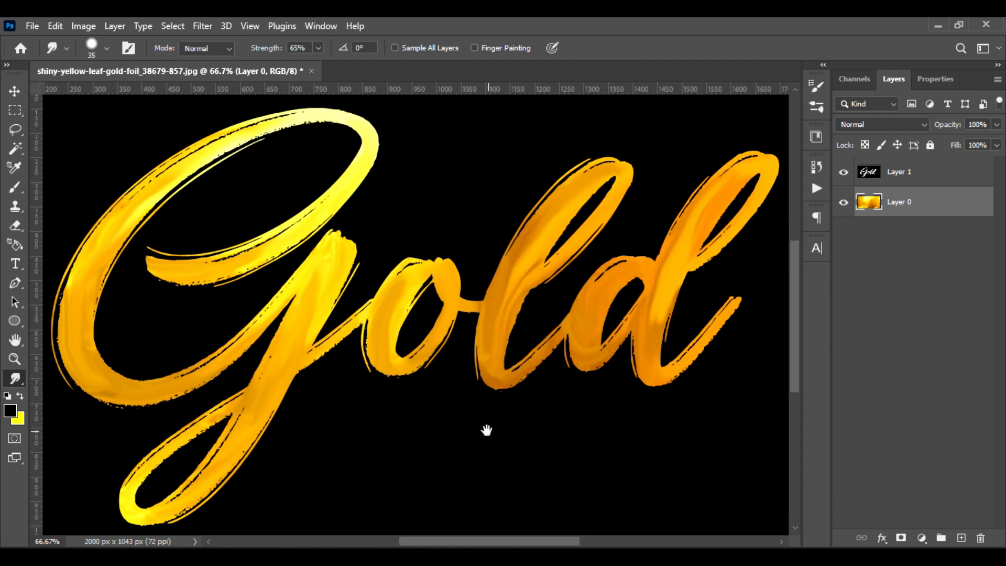
ctrl+click(870, 173)
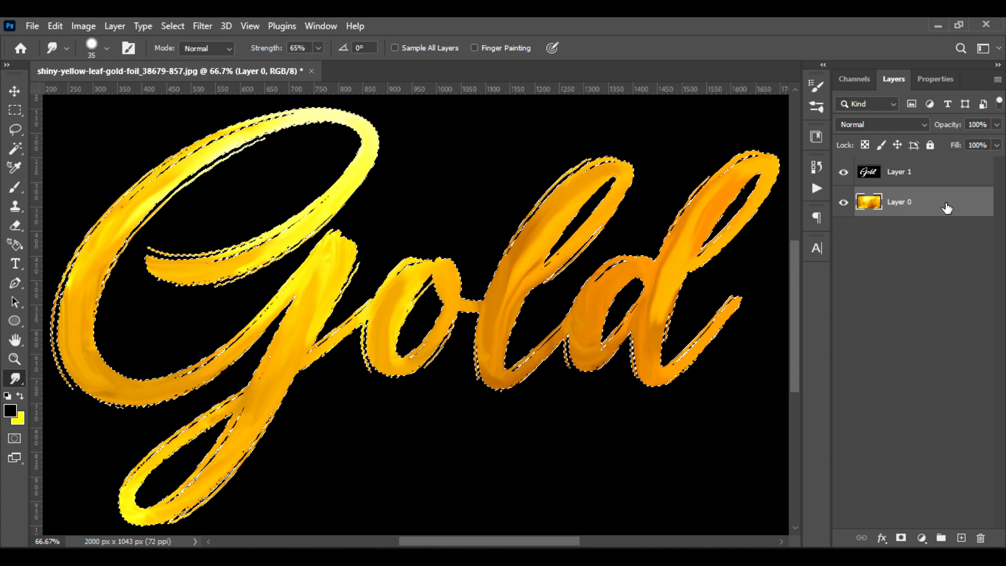
key(ctrl+x)
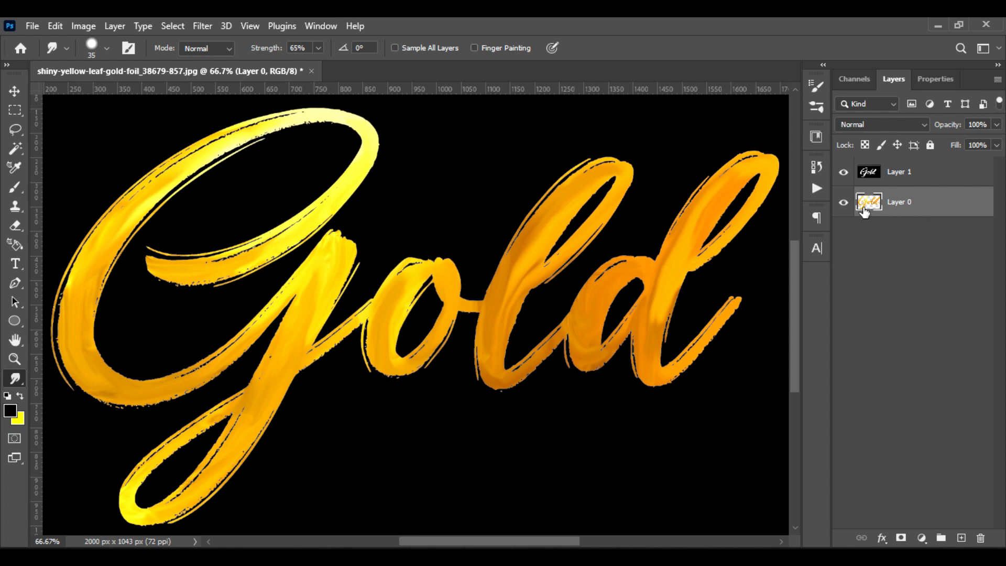
click(843, 173)
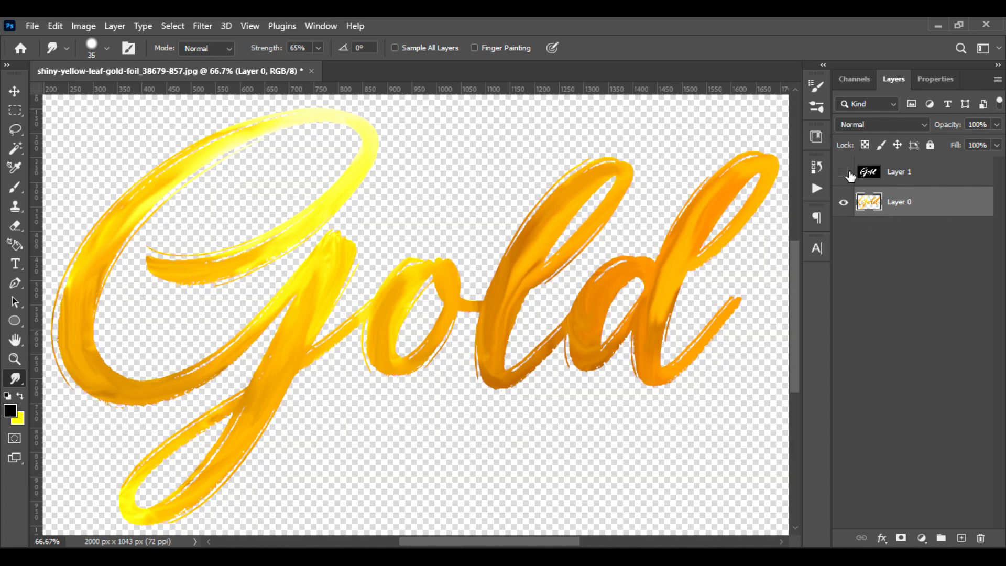
click(952, 178)
key(Delete)
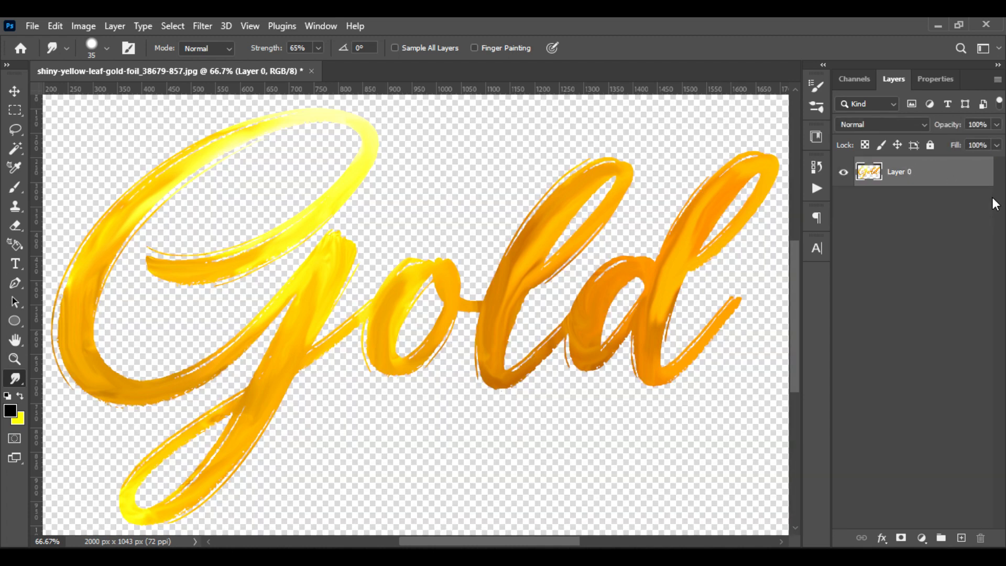
Add a new layer filled with black using the Paint Bucket and place it beneath the gold lettering layer
click(961, 538)
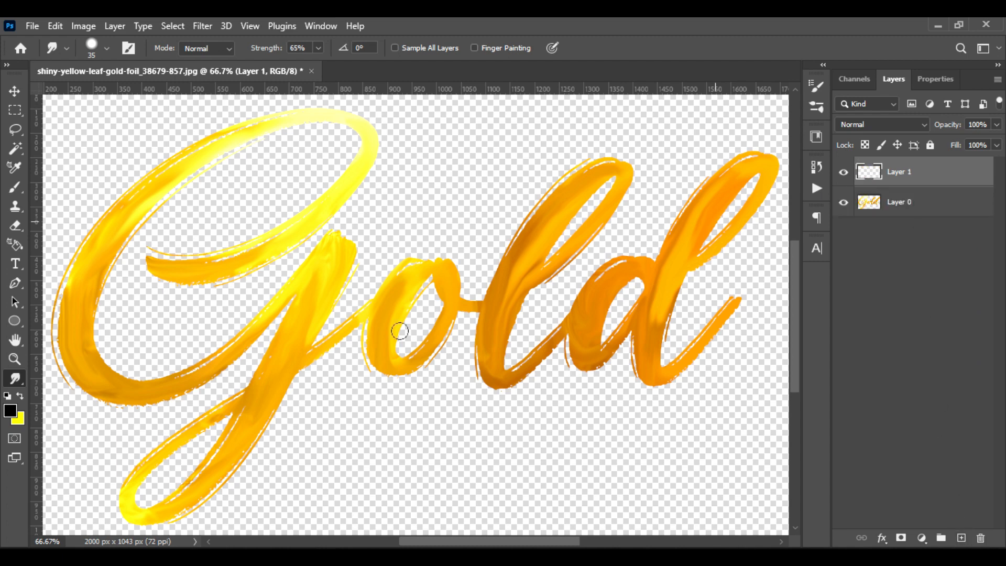
click(13, 415)
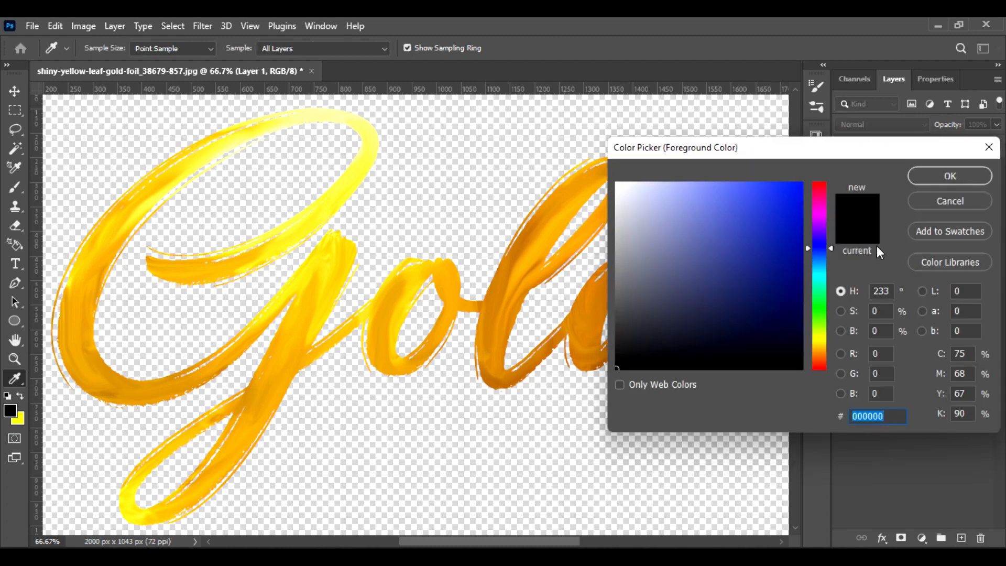
click(945, 179)
right_click(19, 389)
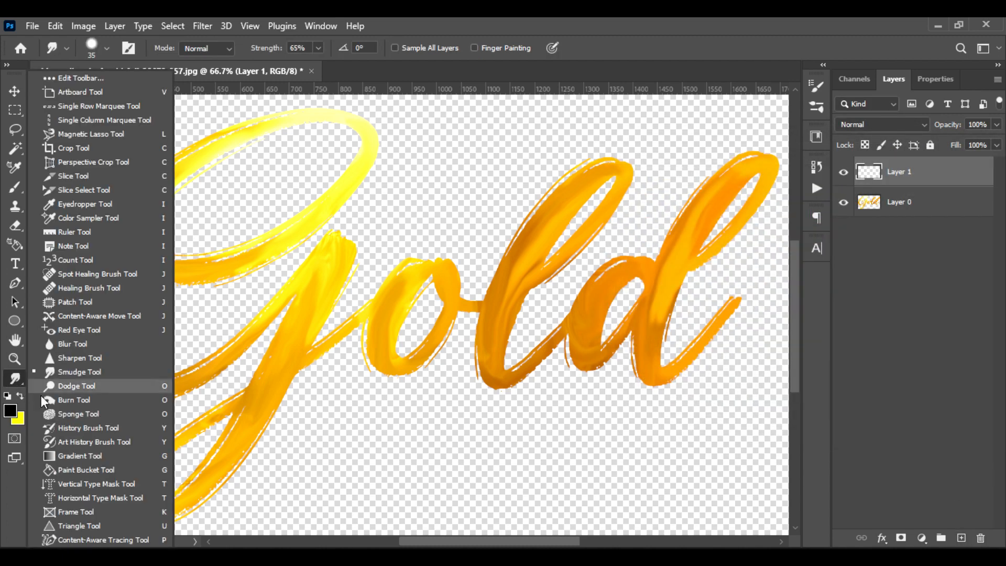
click(73, 471)
click(330, 470)
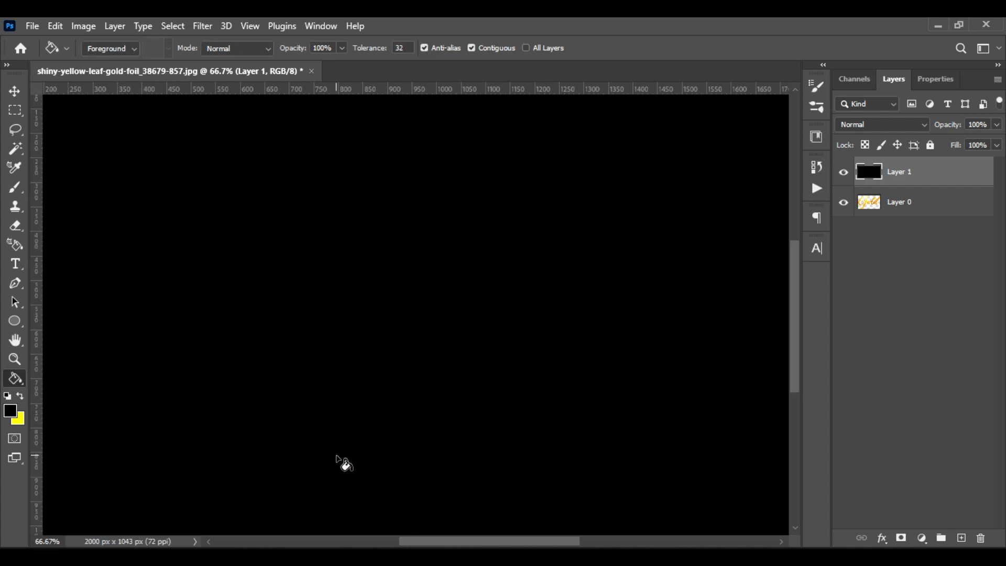
drag(934, 205, 946, 212)
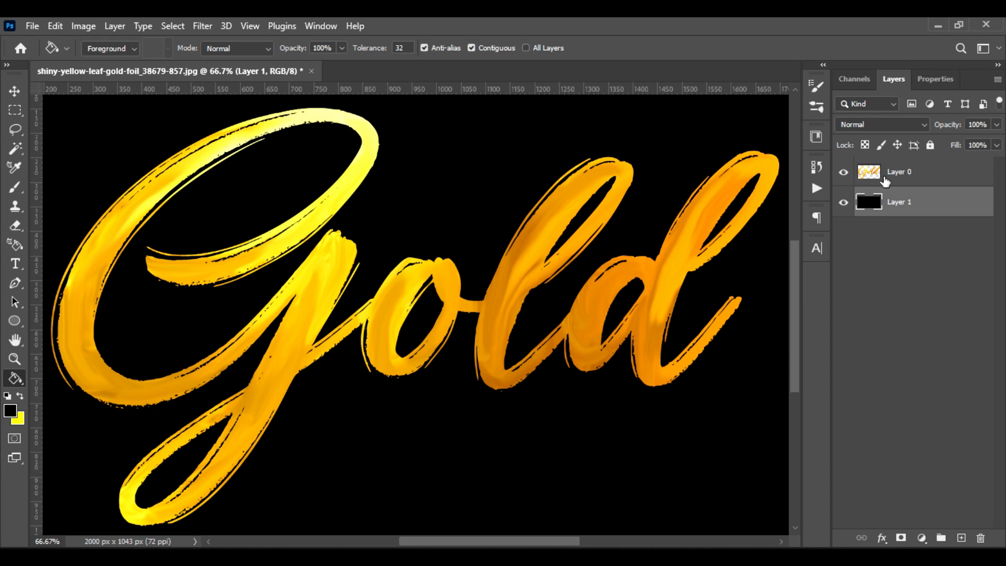
Duplicate Layer 0 and clip a Black & White adjustment to the copy, with Reds at -25 and Yellows at 127
drag(904, 180, 962, 537)
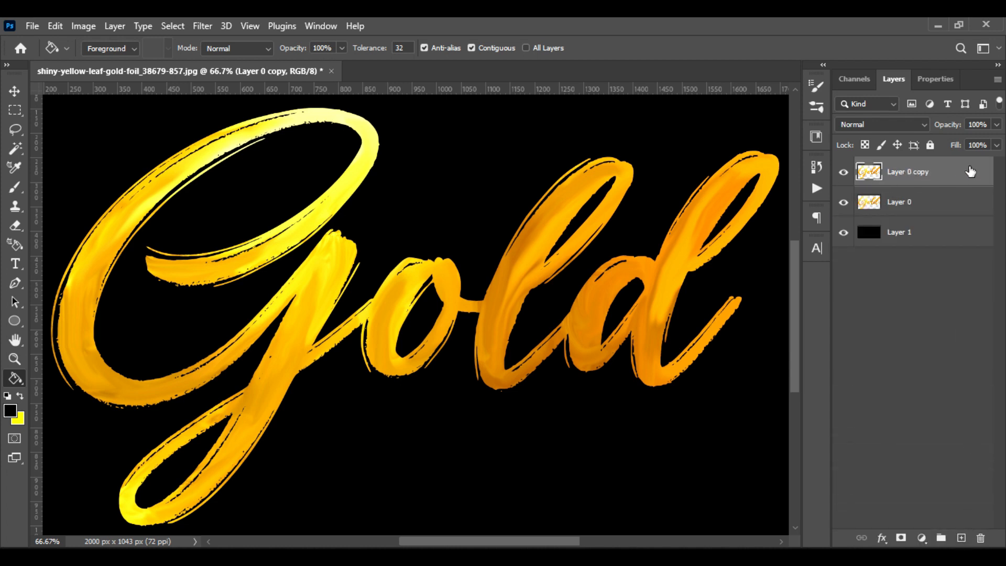
click(921, 538)
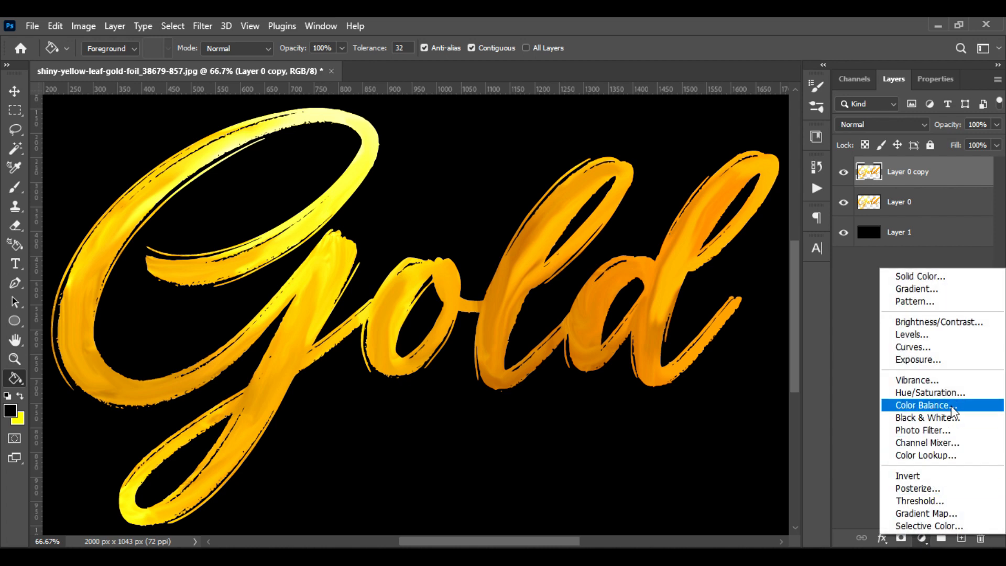
click(958, 417)
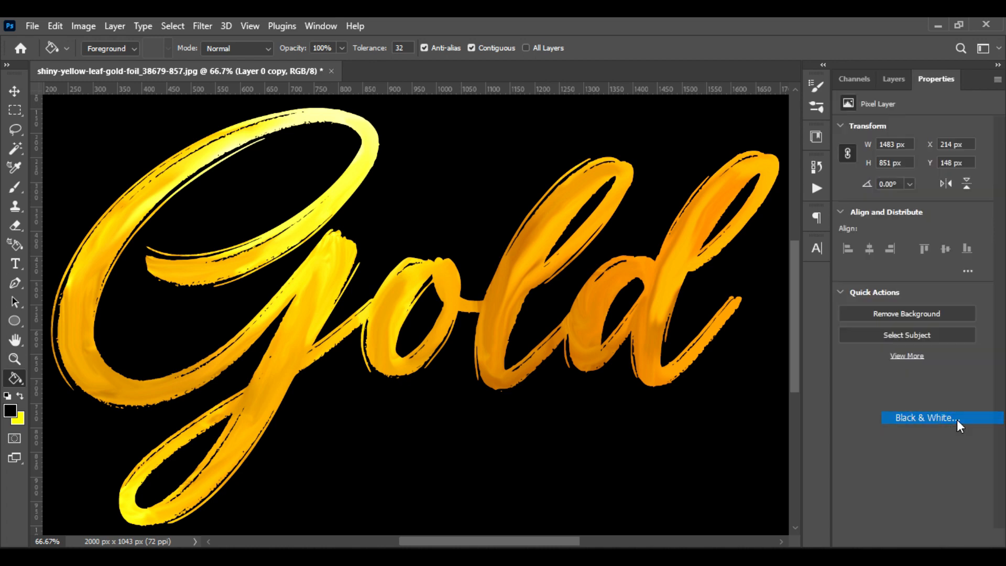
drag(911, 186, 935, 213)
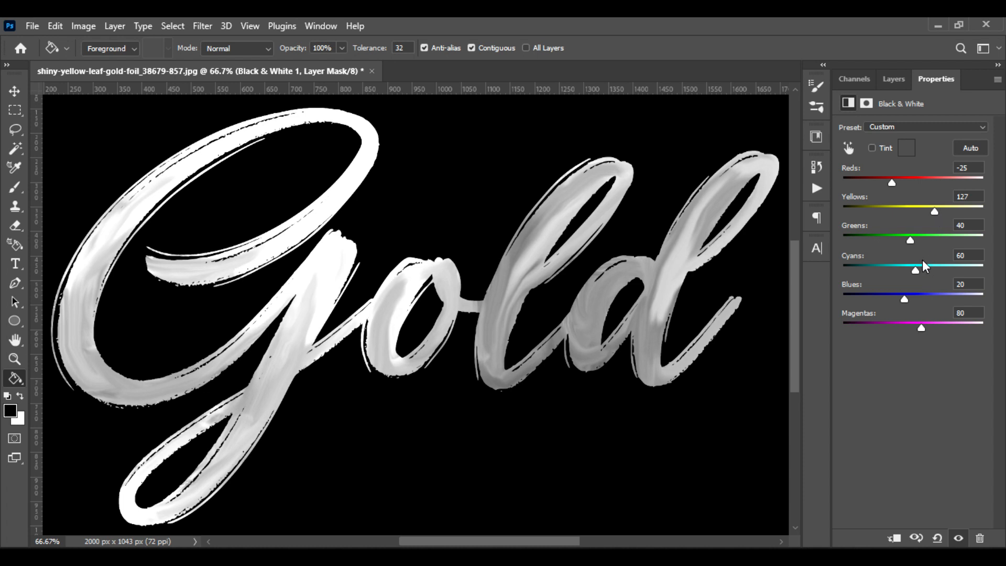
click(893, 80)
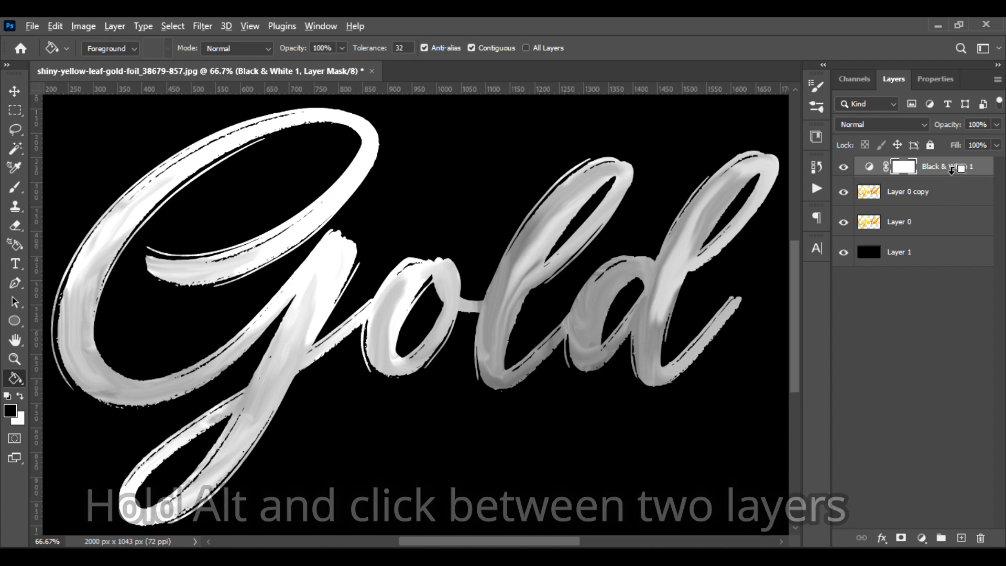
alt+click(949, 179)
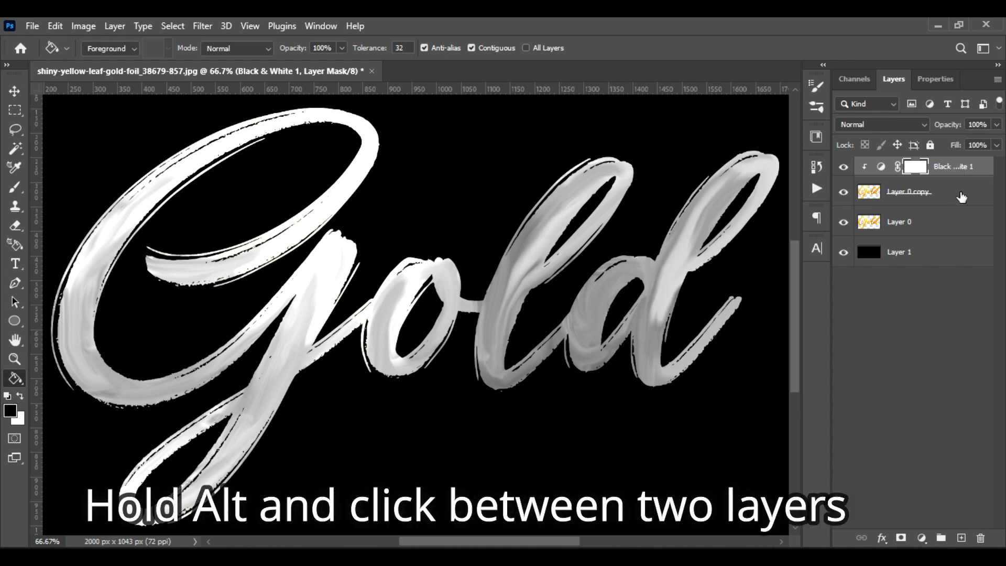
Add a Curves adjustment above Layer 0 copy with the black point at input 78, output 9 and the white point at input 198, output 255
click(959, 198)
click(921, 538)
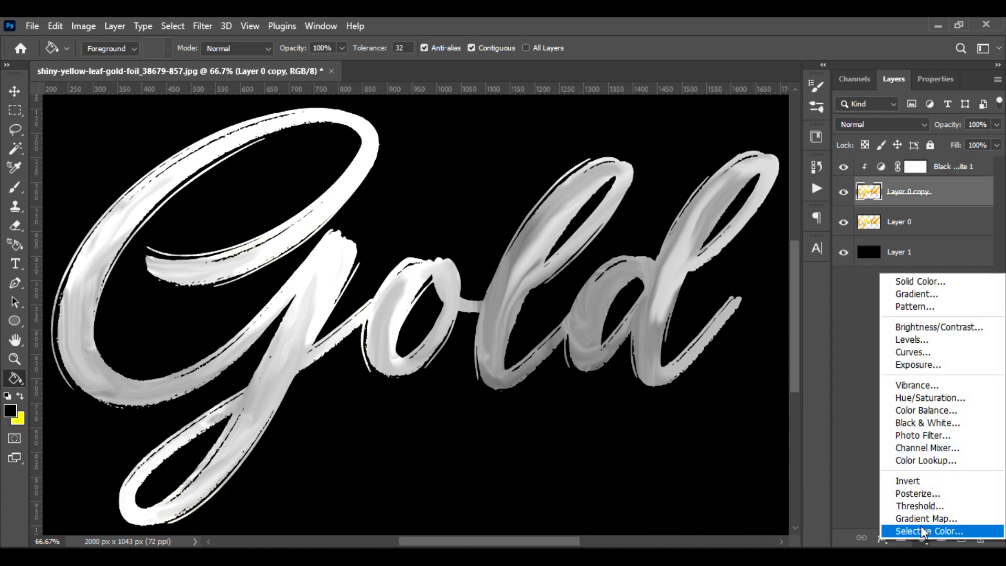
click(943, 351)
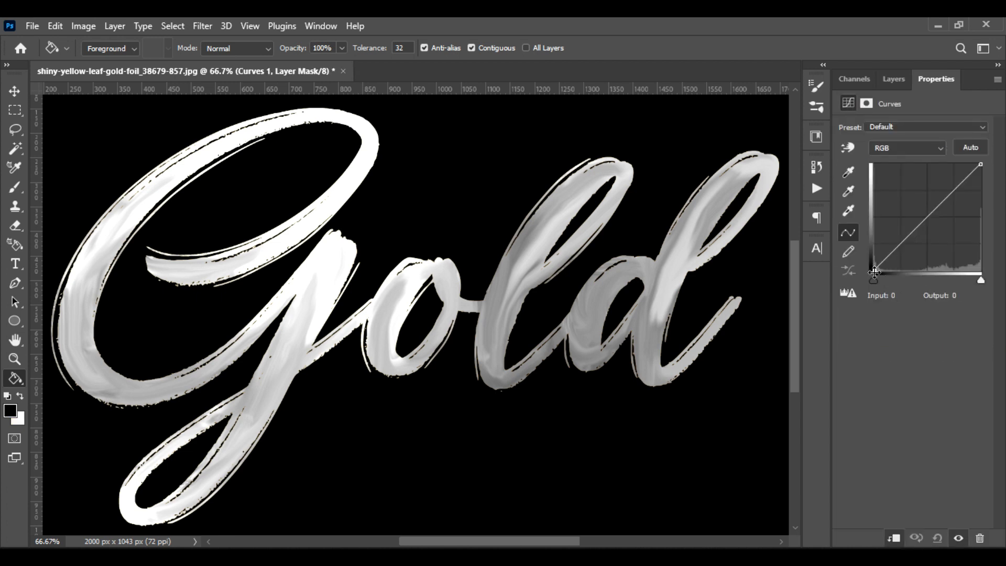
drag(874, 269, 906, 267)
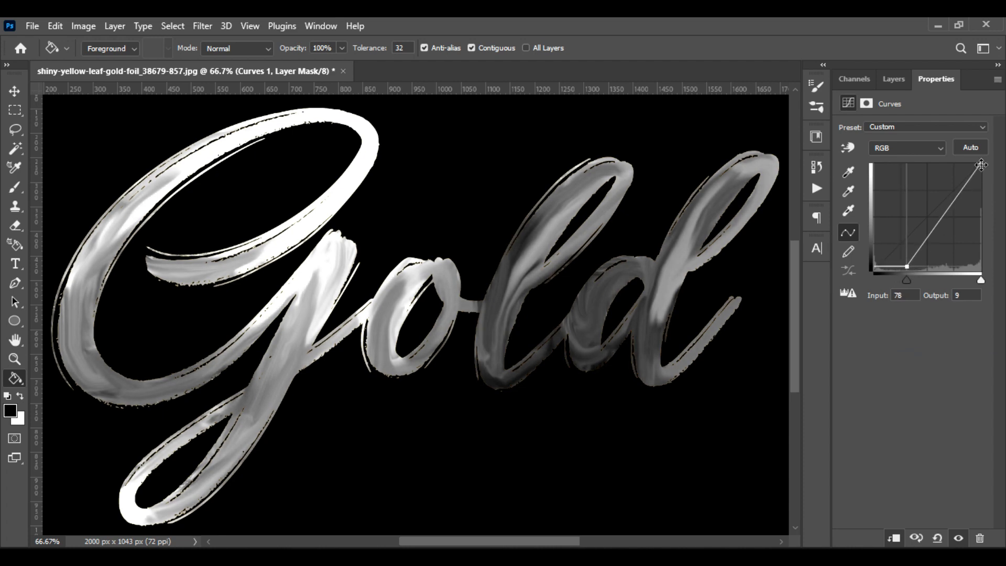
drag(980, 165, 957, 163)
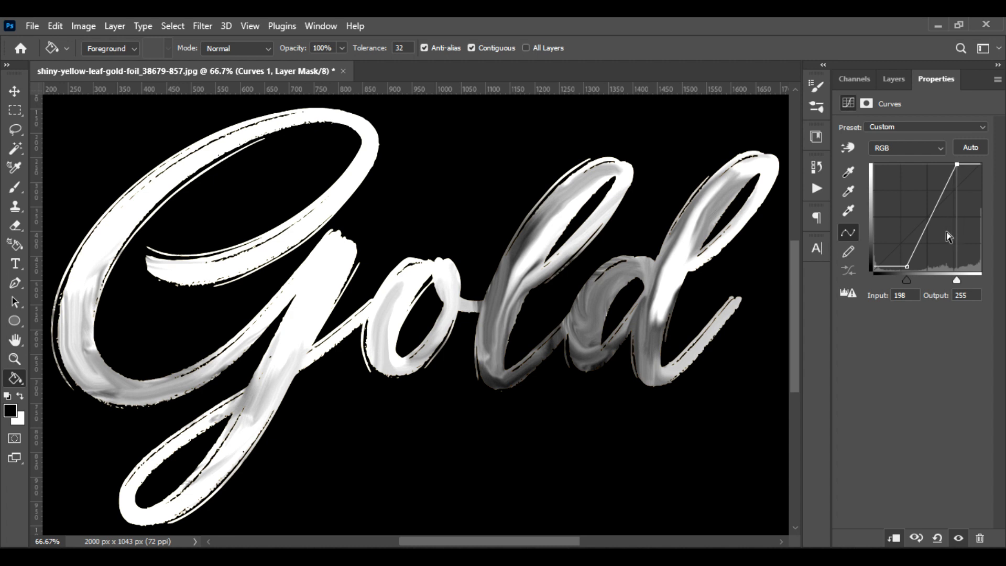
Apply a Gaussian Blur with a radius below 2 pixels to Layer 0 copy
click(890, 81)
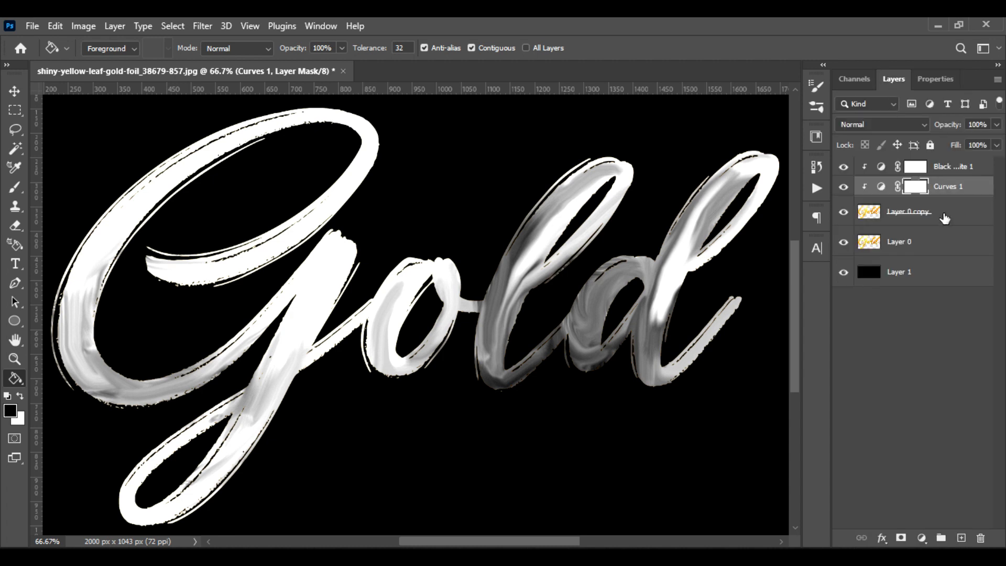
click(943, 219)
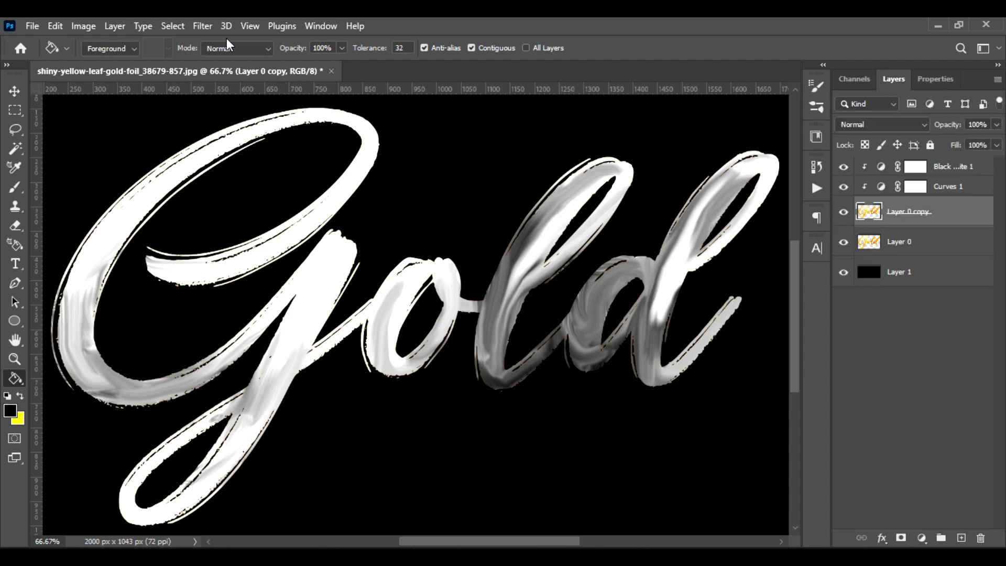
click(202, 26)
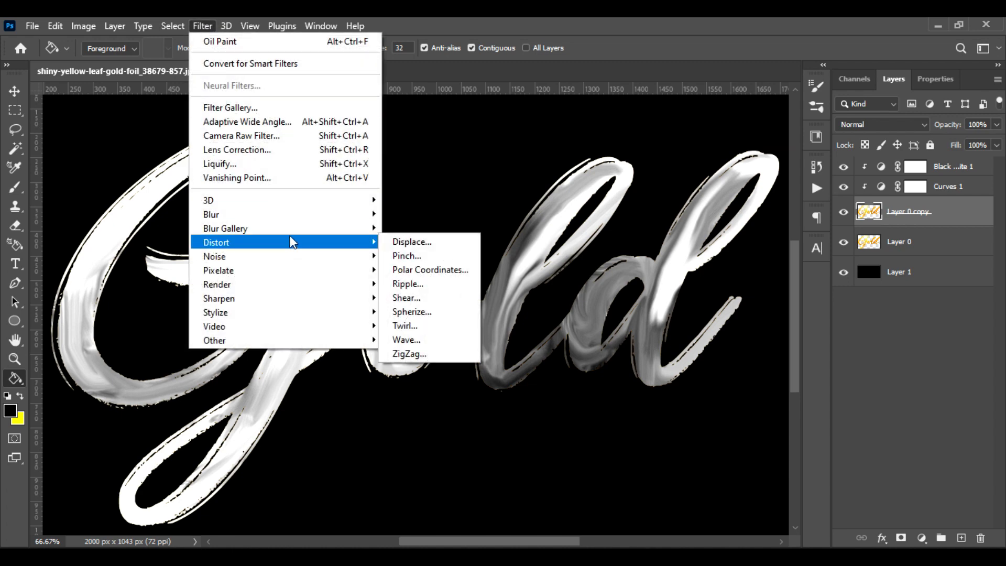
mouse_move(301, 219)
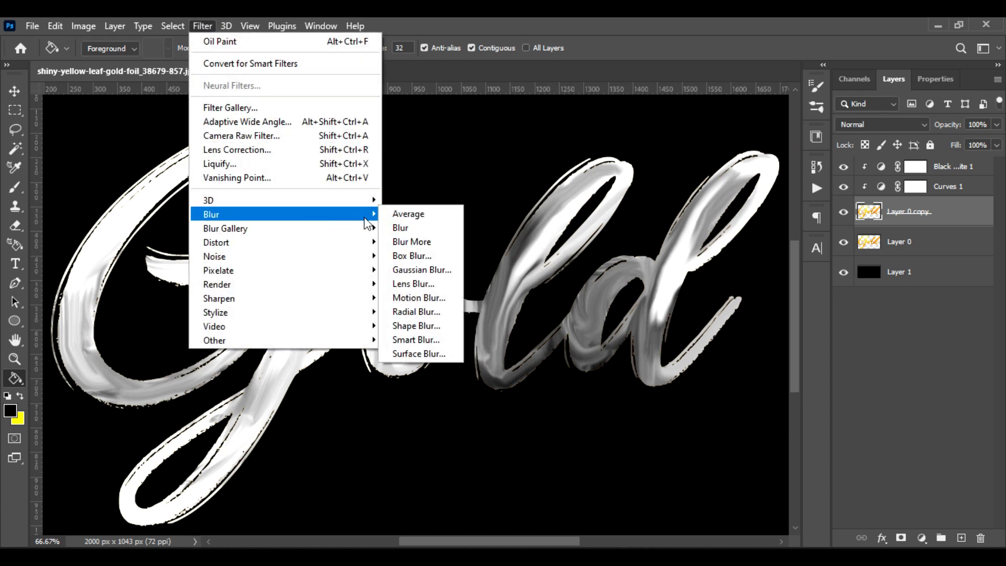
click(437, 268)
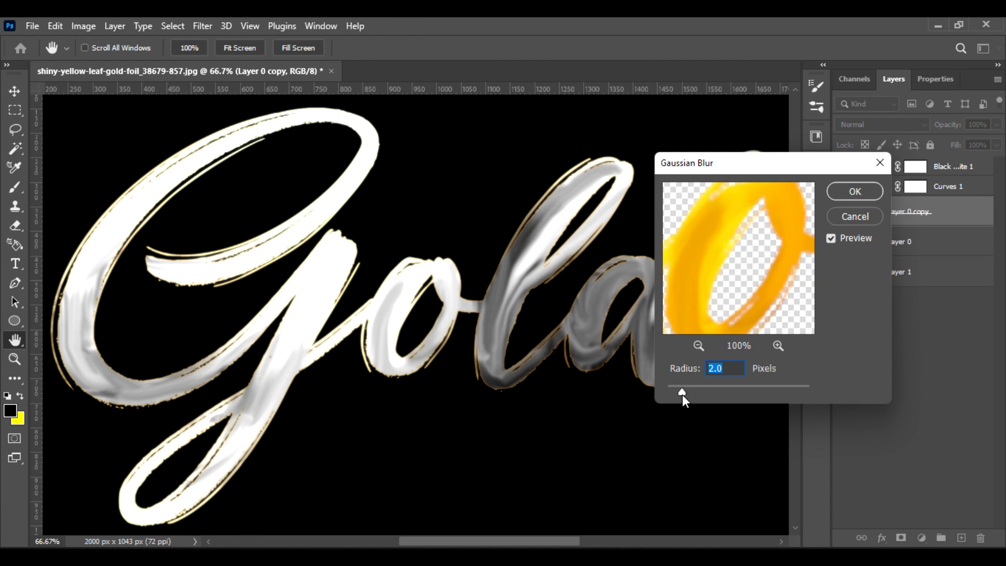
drag(681, 394, 674, 395)
click(860, 192)
key(g)
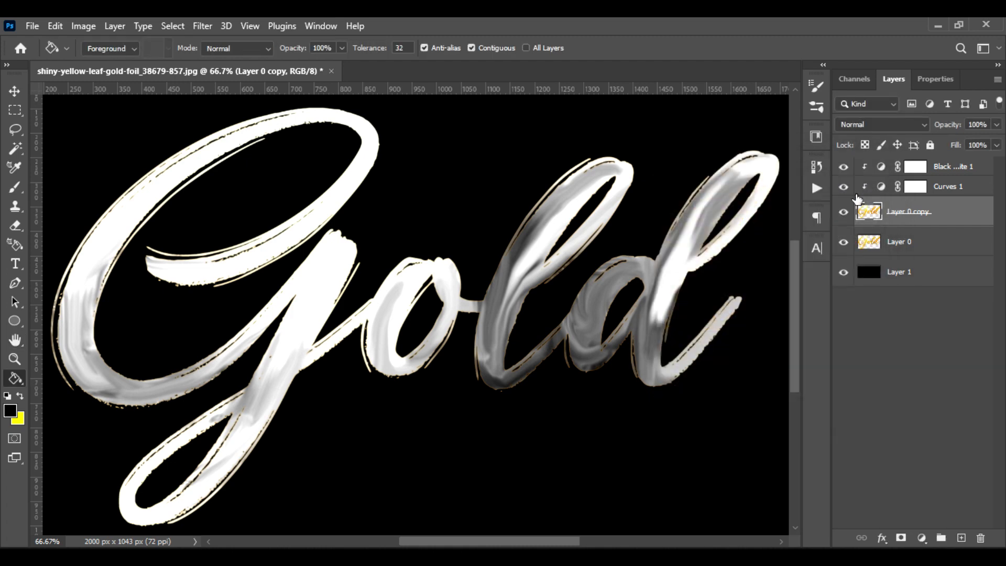
Apply an Oil Paint filter to Layer 0 copy with Stylization 5.3, lighting Angle 58° and Shine 2.9
click(204, 26)
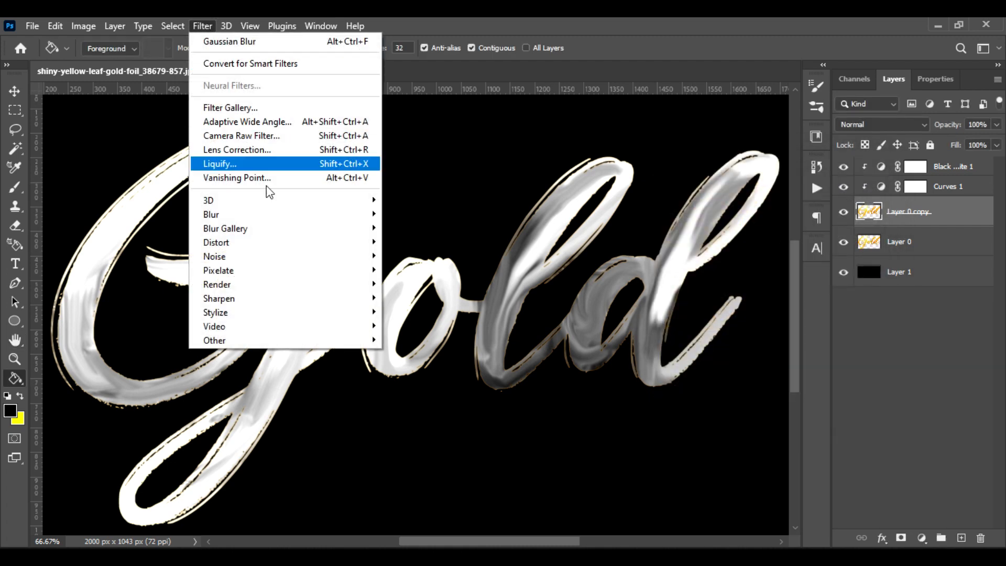
mouse_move(303, 321)
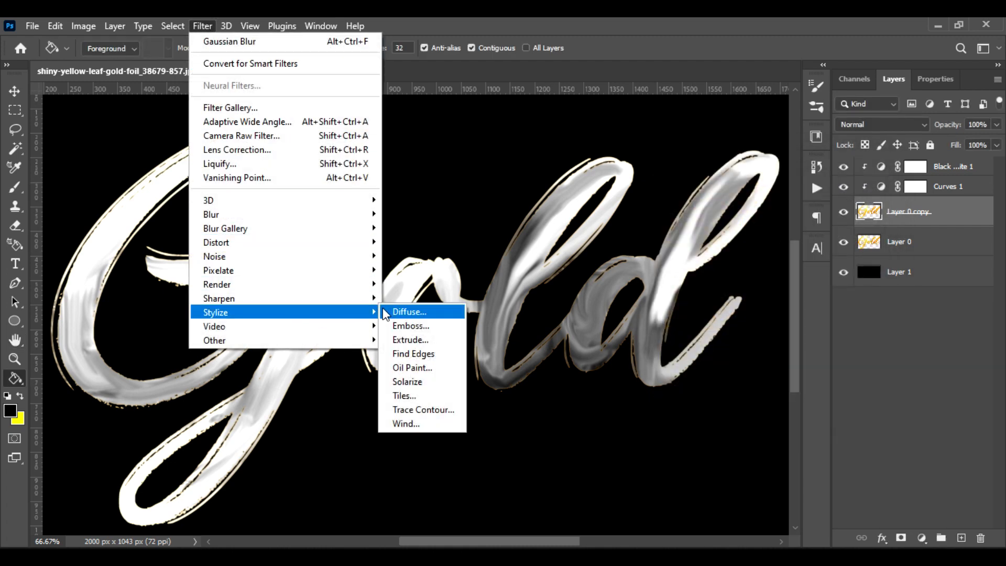
click(424, 369)
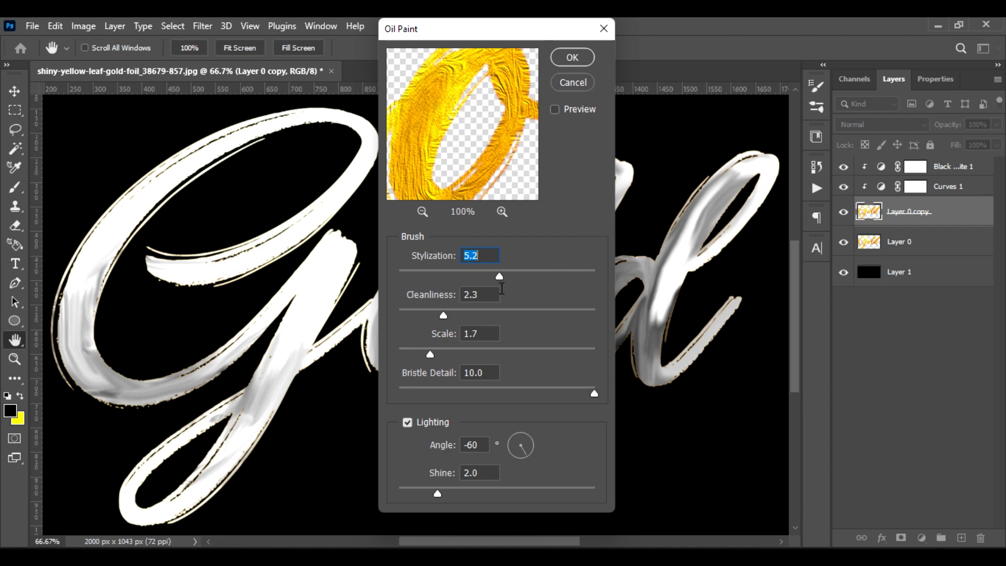
mouse_move(499, 277)
mouse_down()
mouse_move(522, 287)
mouse_move(502, 276)
mouse_up()
click(521, 436)
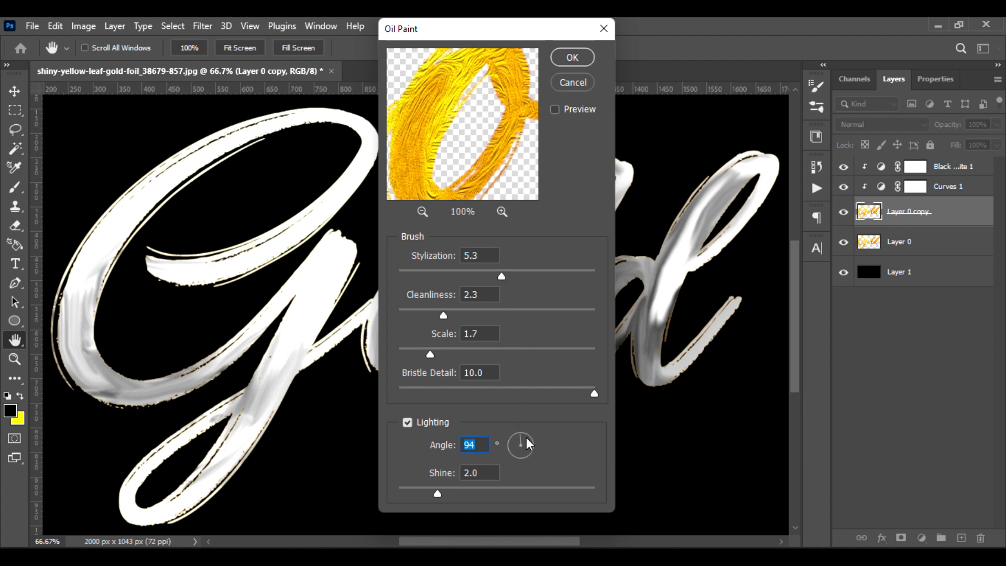
click(523, 439)
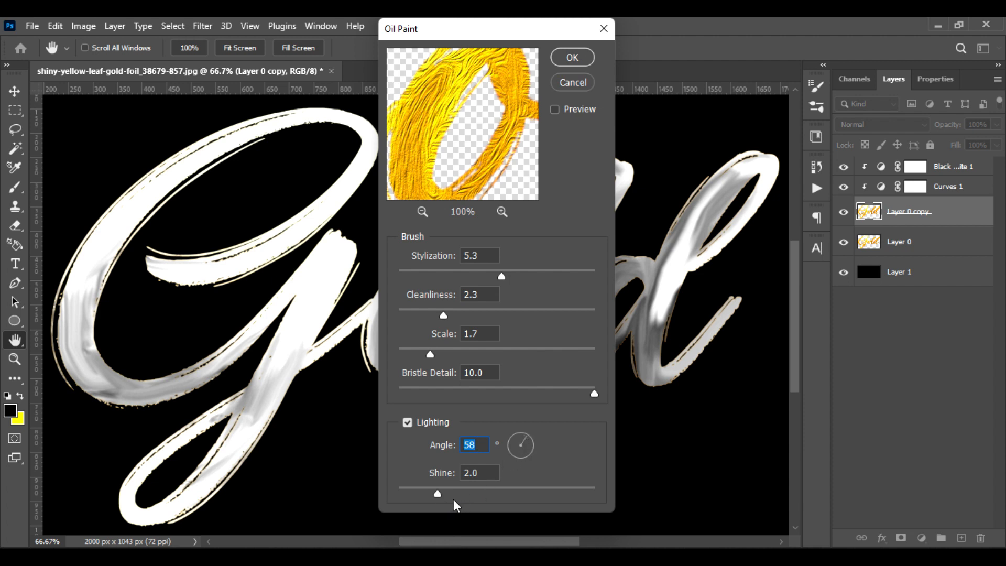
drag(437, 493, 456, 495)
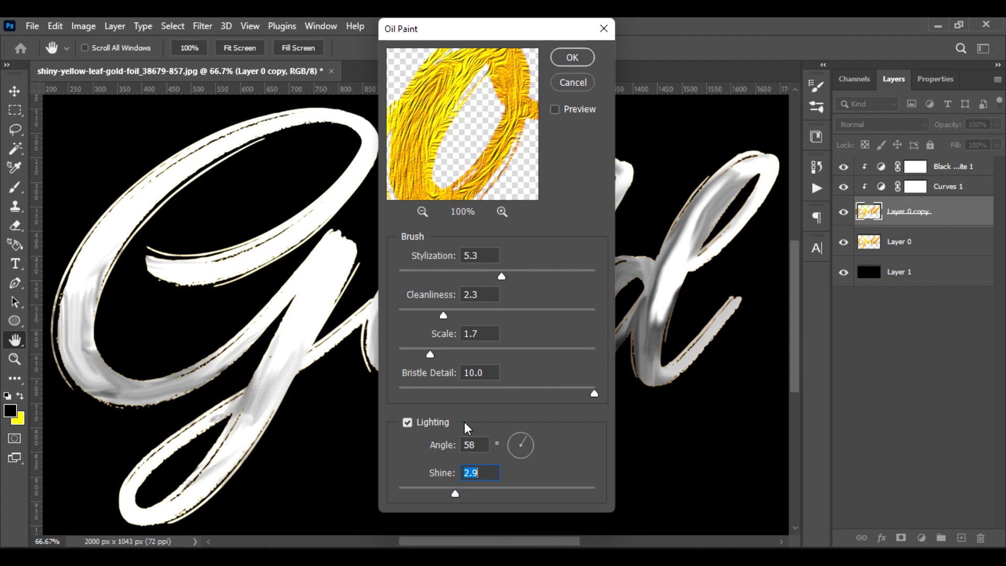
click(571, 57)
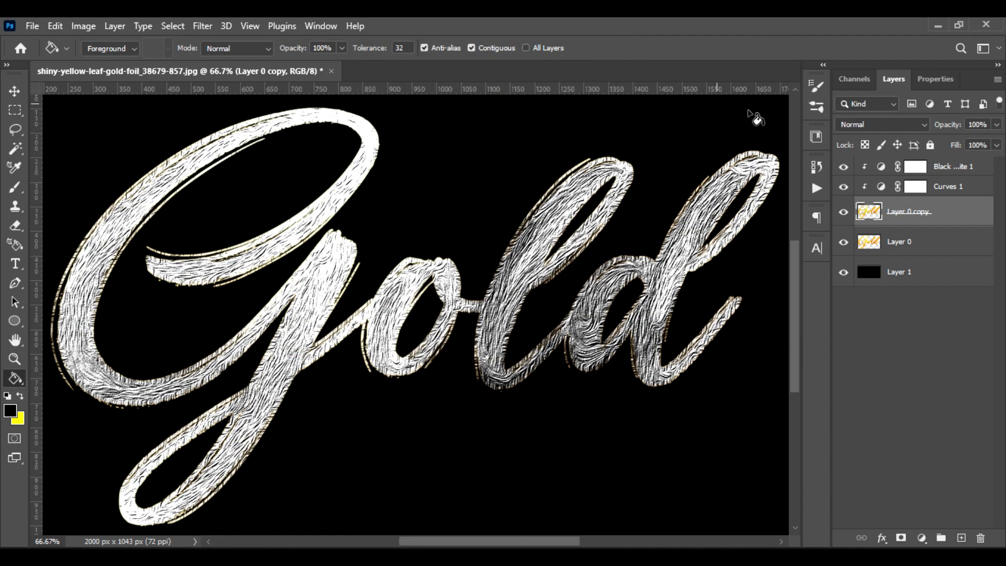
Set the blend mode of Layer 0 copy to Soft Light and inspect the brushed texture up close
click(908, 124)
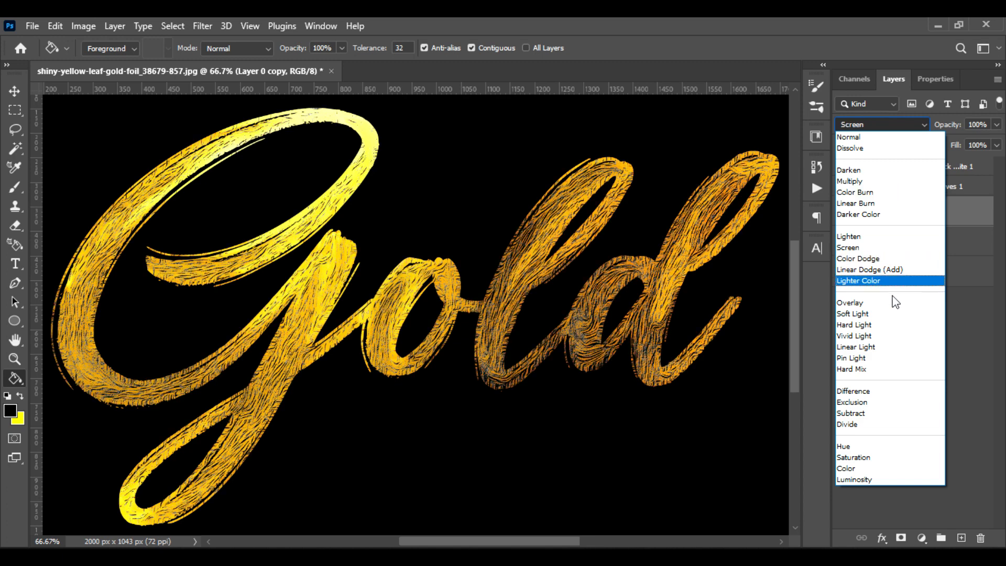
click(892, 321)
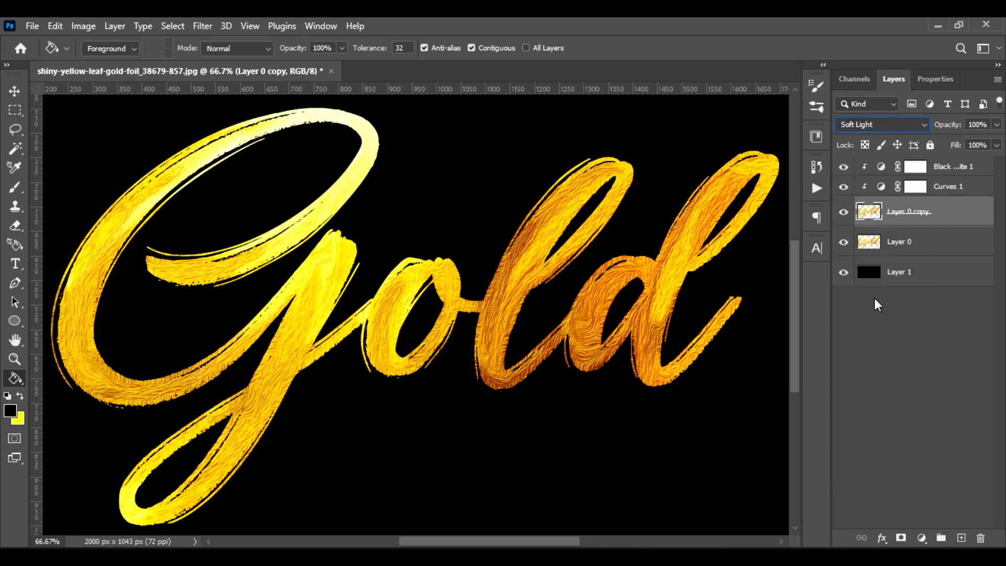
key(ctrl+plus)
key(ctrl+plus)
key(ctrl+minus)
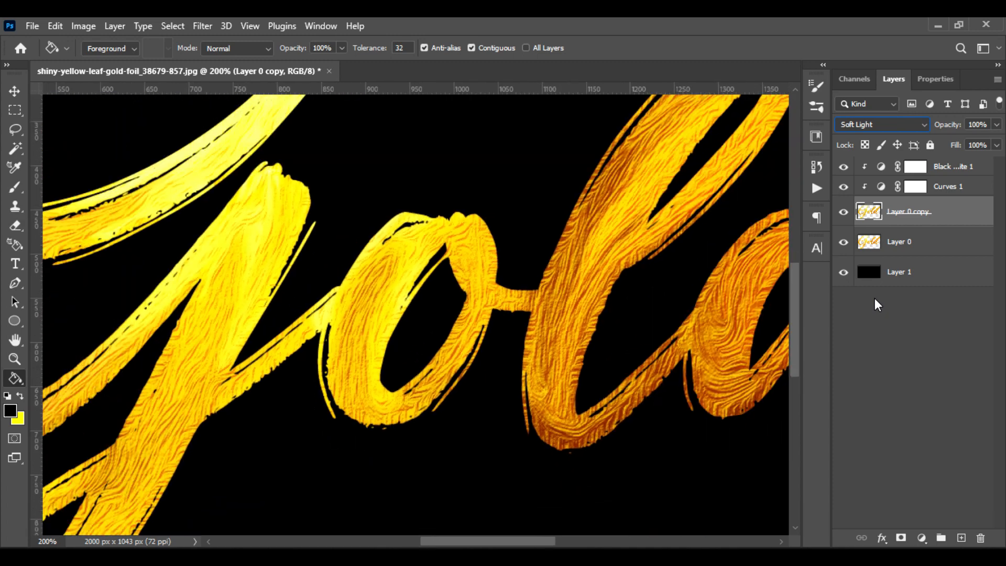
key(ctrl+minus)
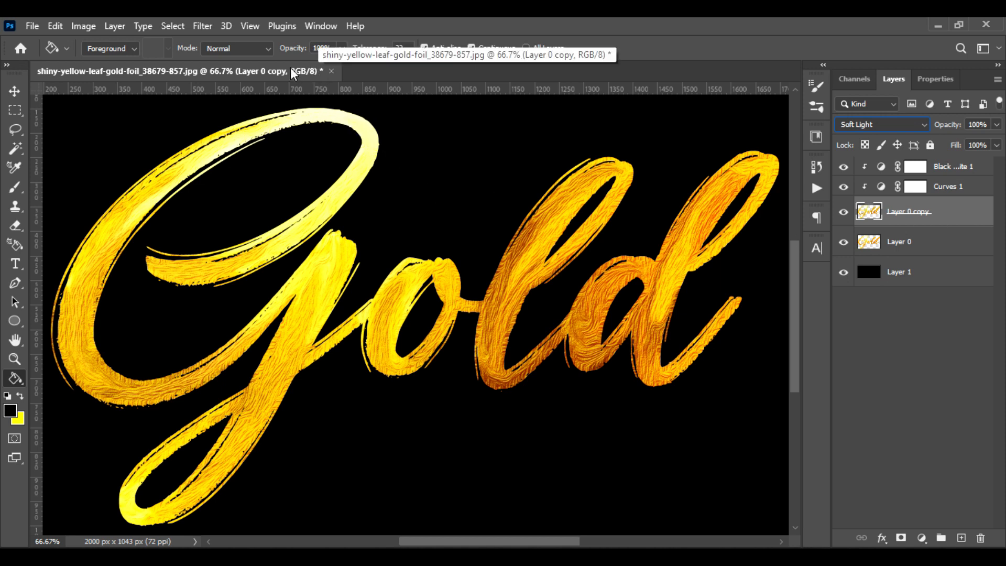
Apply an Emboss filter to Layer 0 copy with Angle 45°, Height 58 pixels and Amount 73%
click(199, 29)
mouse_move(303, 304)
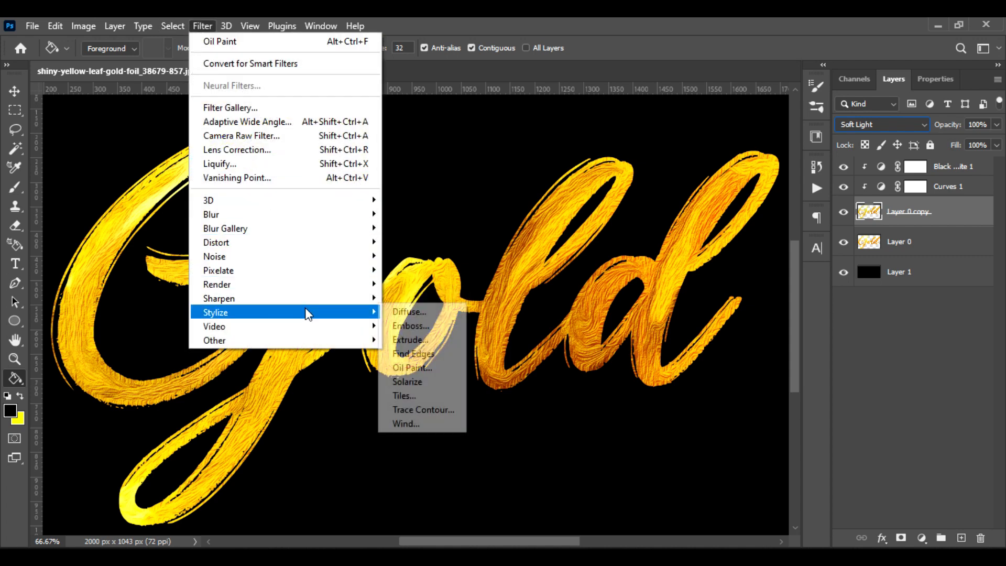
click(414, 328)
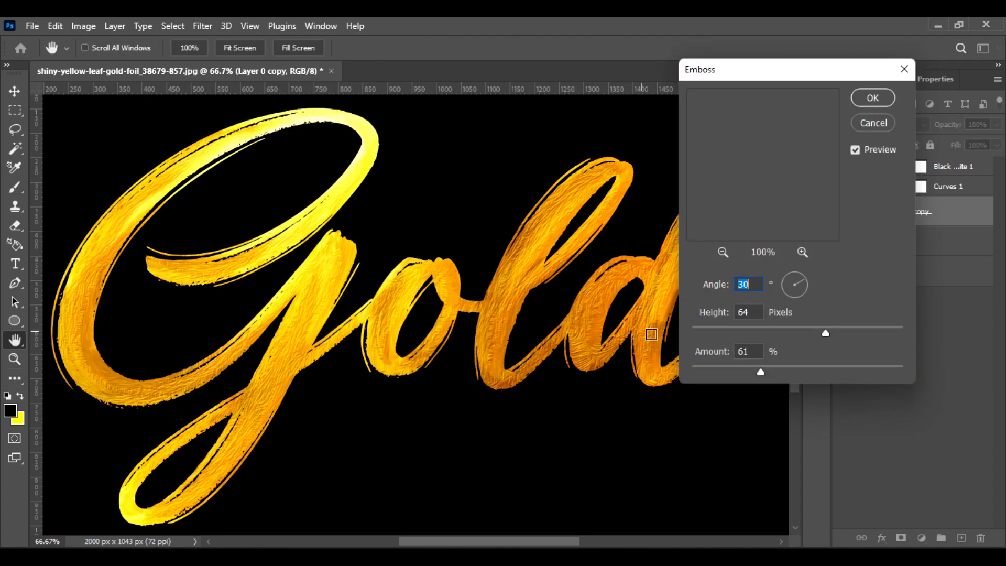
click(803, 277)
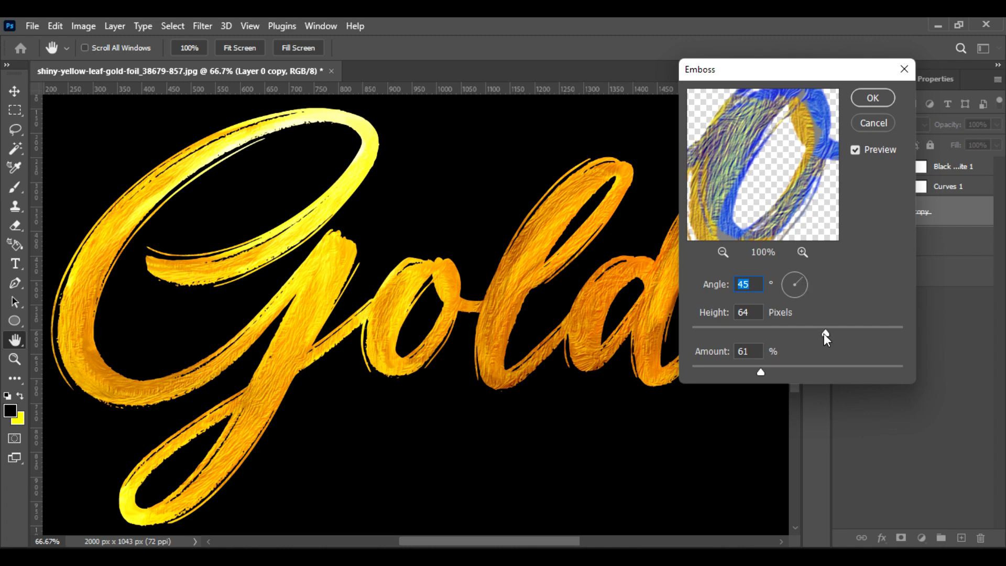
drag(825, 334, 849, 332)
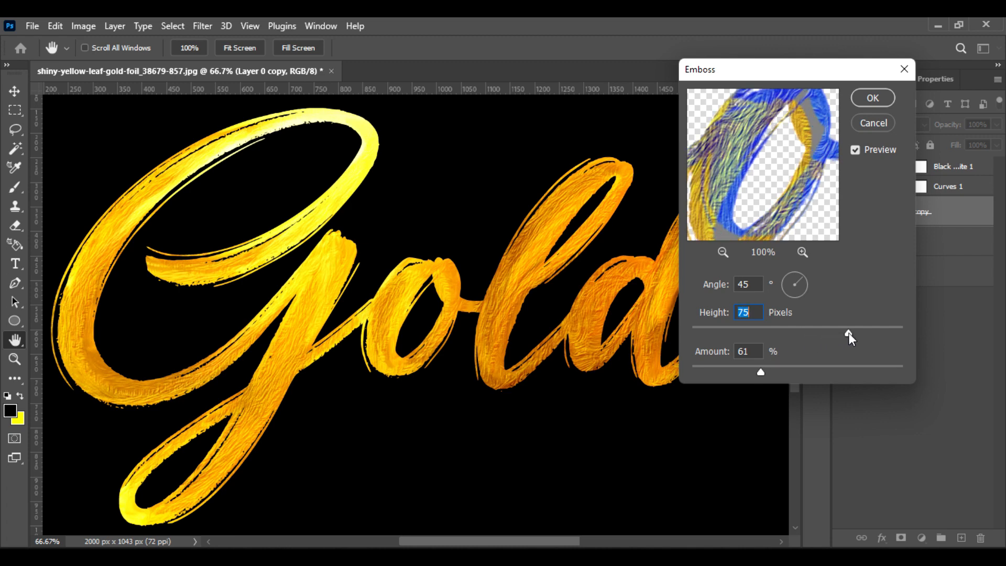
drag(761, 373, 774, 372)
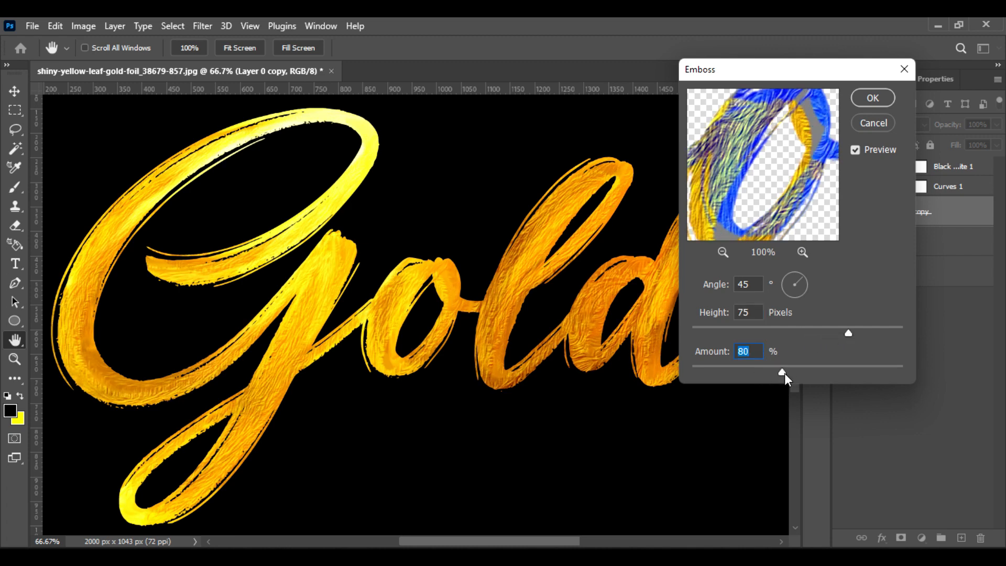
click(781, 333)
drag(797, 333, 813, 335)
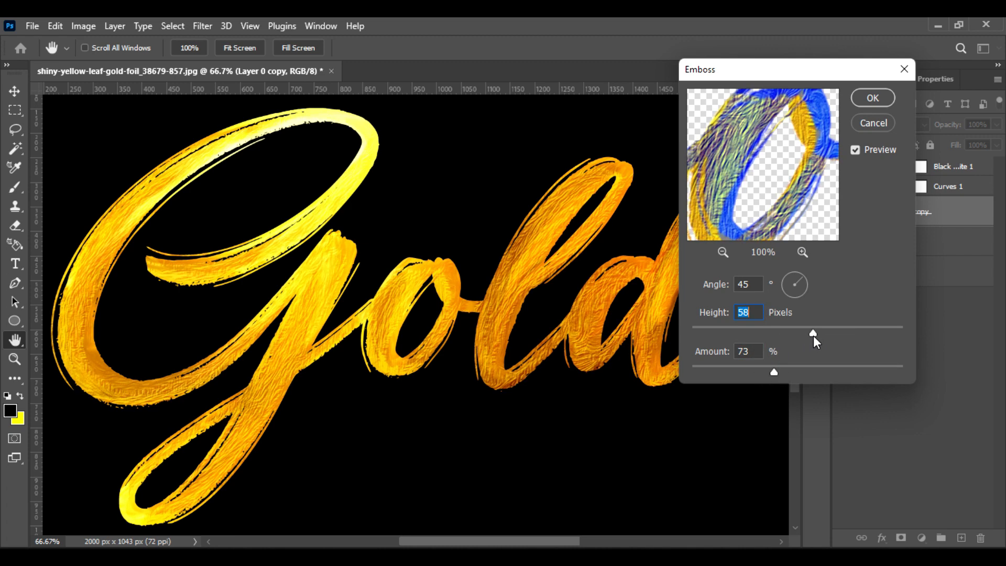
click(871, 100)
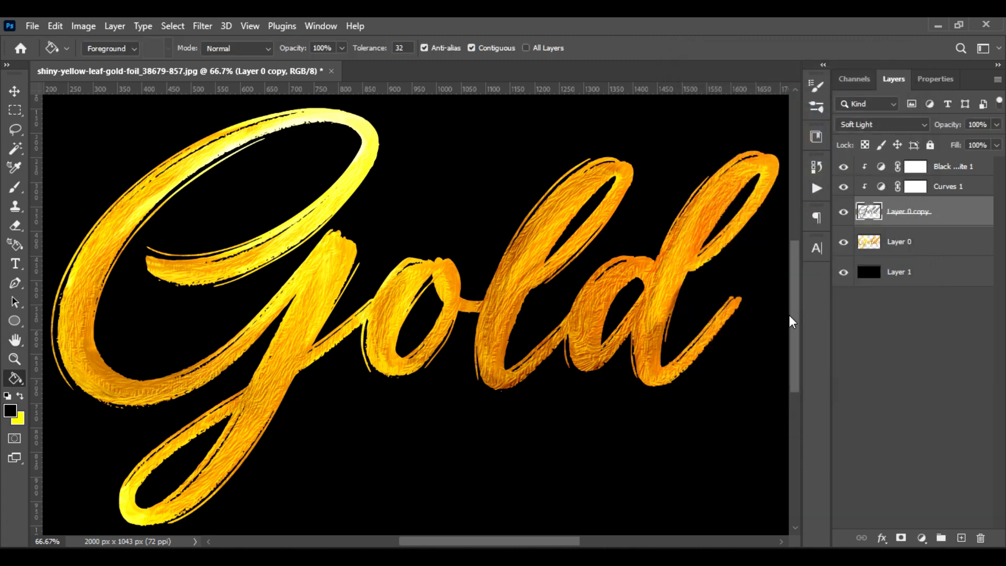
Examine the embossed gold texture up close and compare the full effect with Layer 0 shown alone
key(ctrl+plus)
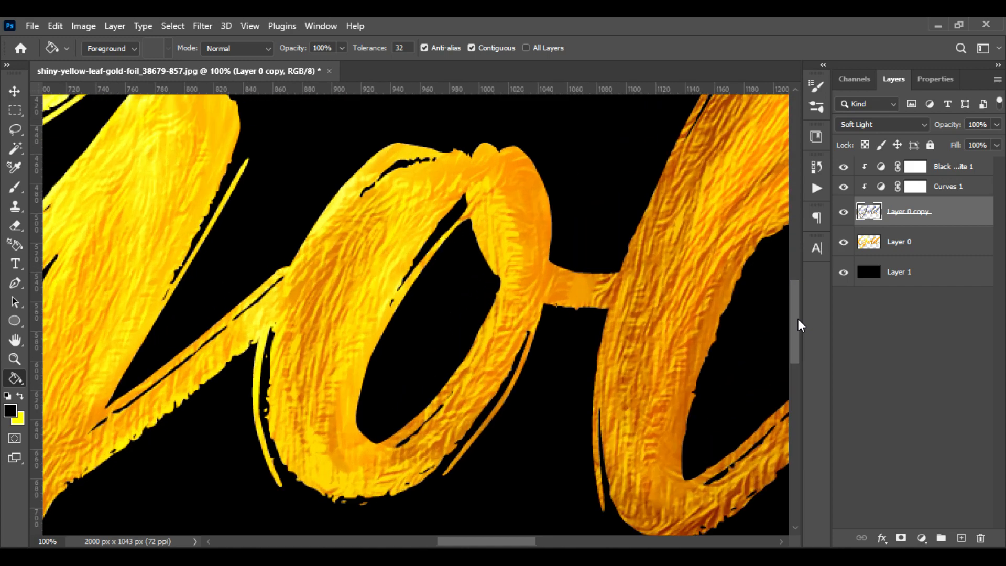
key(ctrl+minus)
key(ctrl+minus)
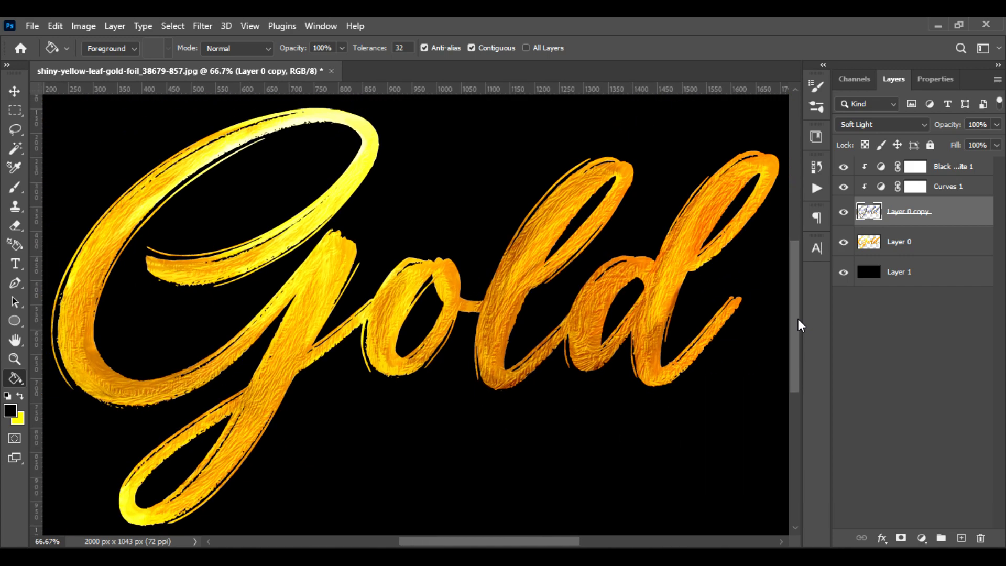
mouse_move(388, 429)
mouse_down()
mouse_move(392, 408)
mouse_move(392, 422)
mouse_up()
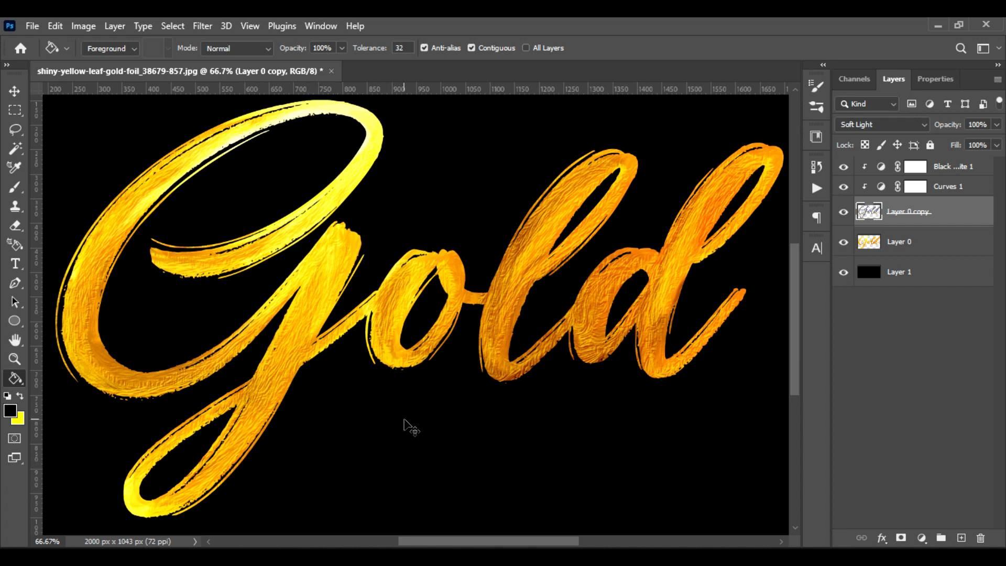
key(ctrl+plus)
drag(259, 444, 332, 521)
key(ctrl+minus)
alt+click(844, 243)
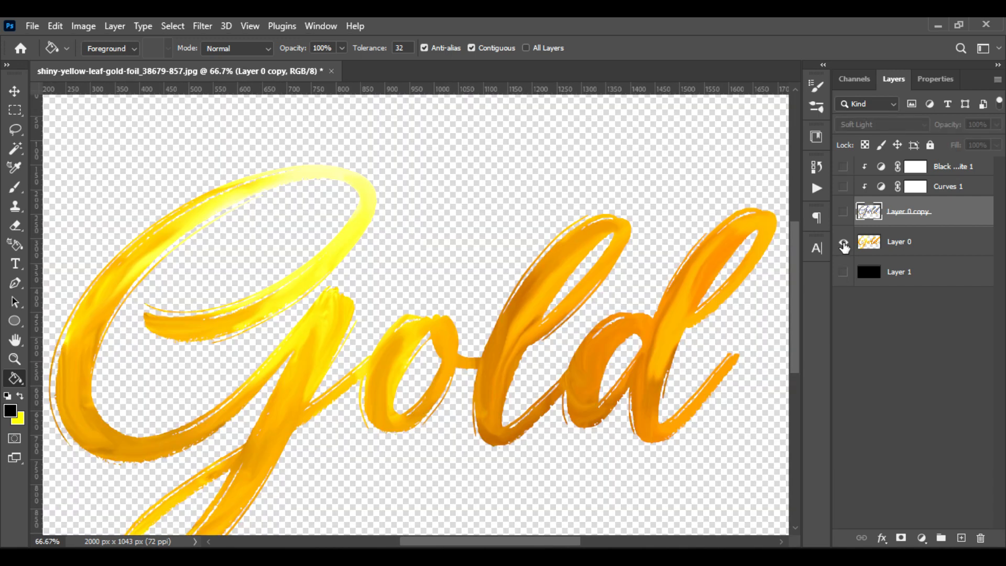
alt+click(843, 244)
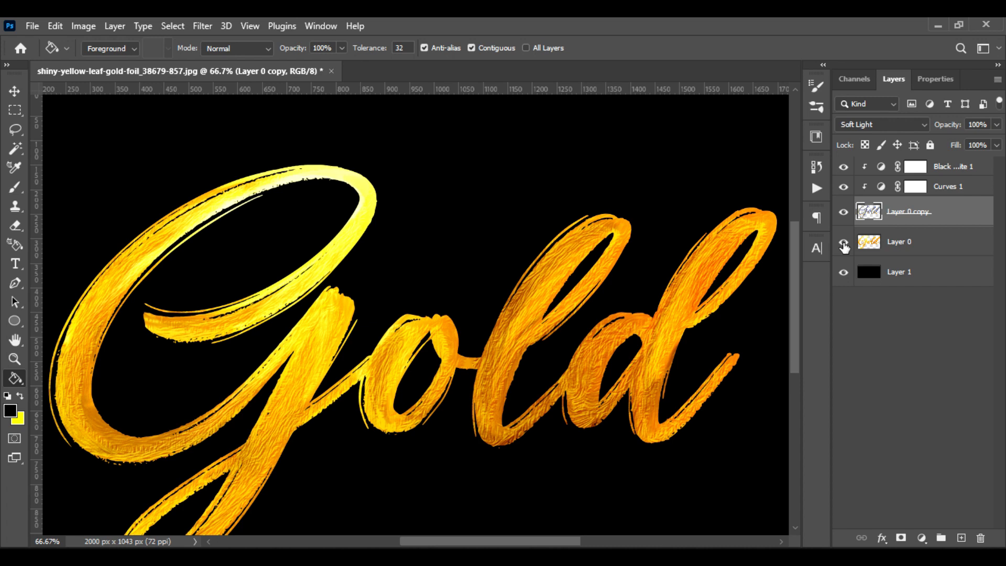
alt+click(844, 243)
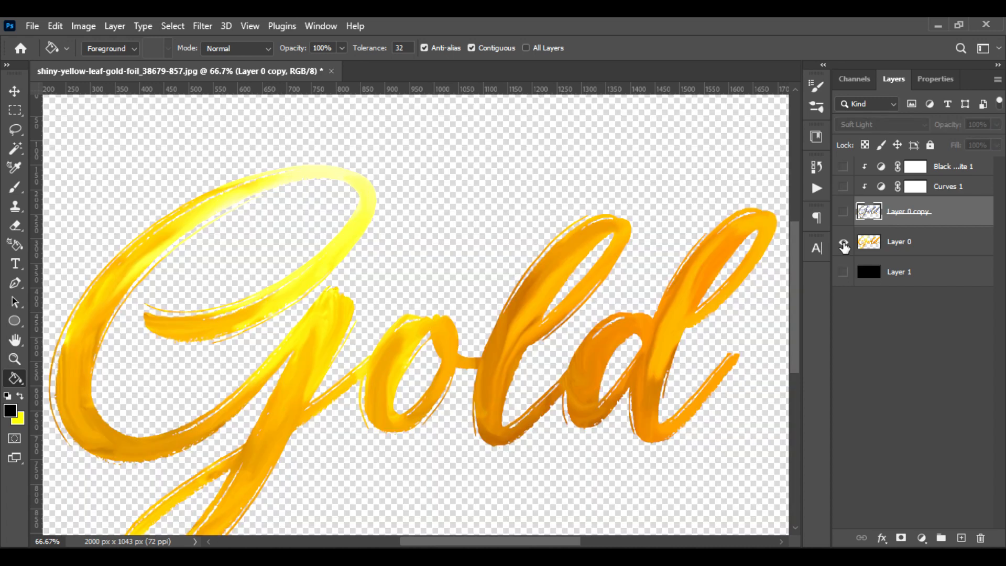
alt+click(844, 244)
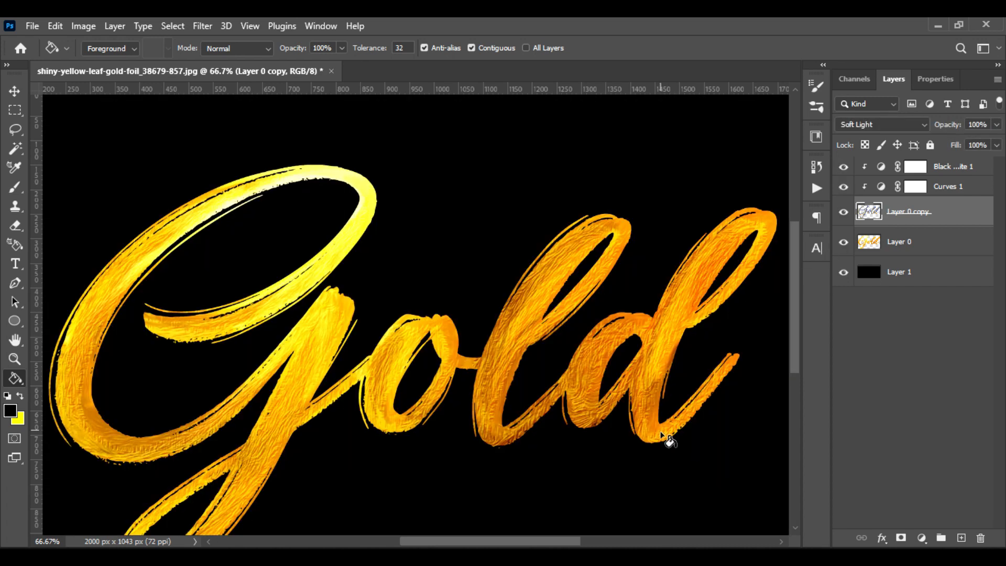